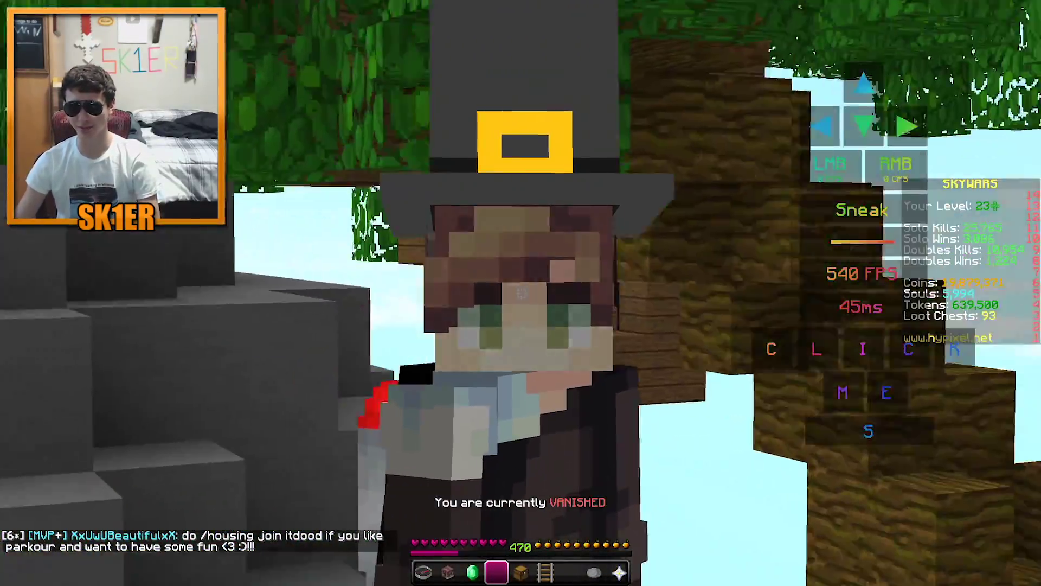
key(d)
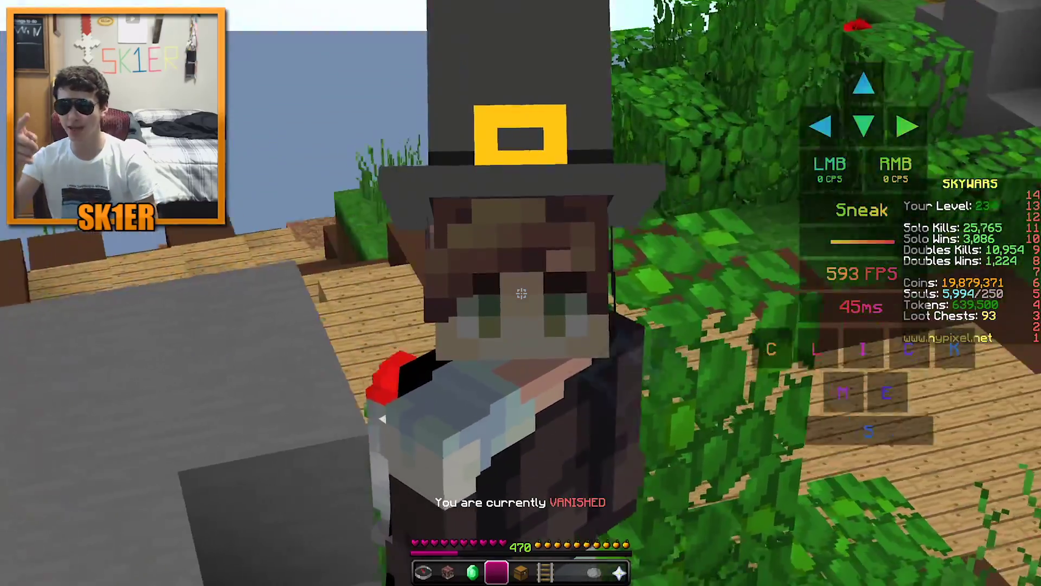
key(a)
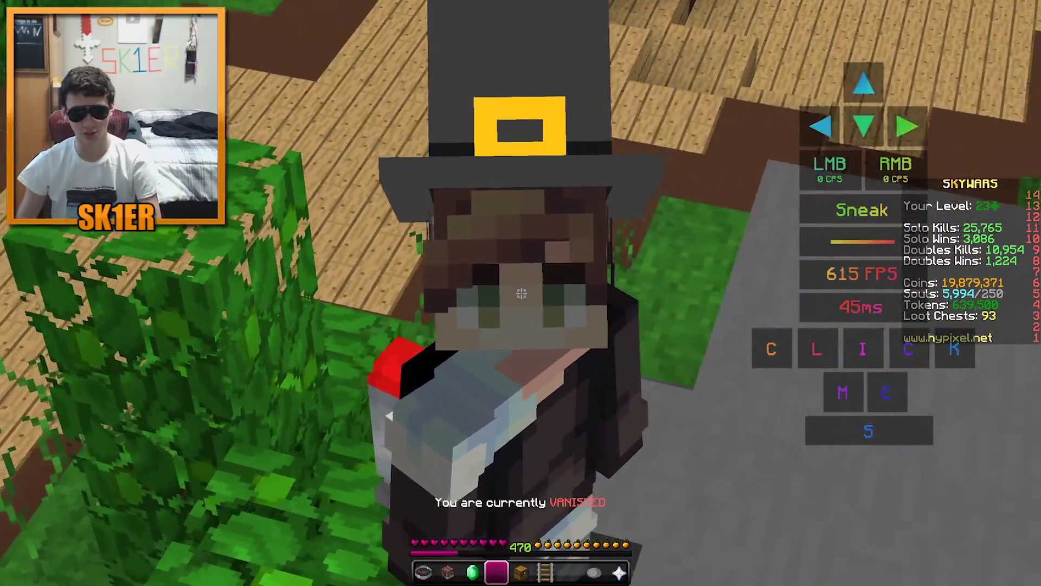
click(522, 293)
key(a)
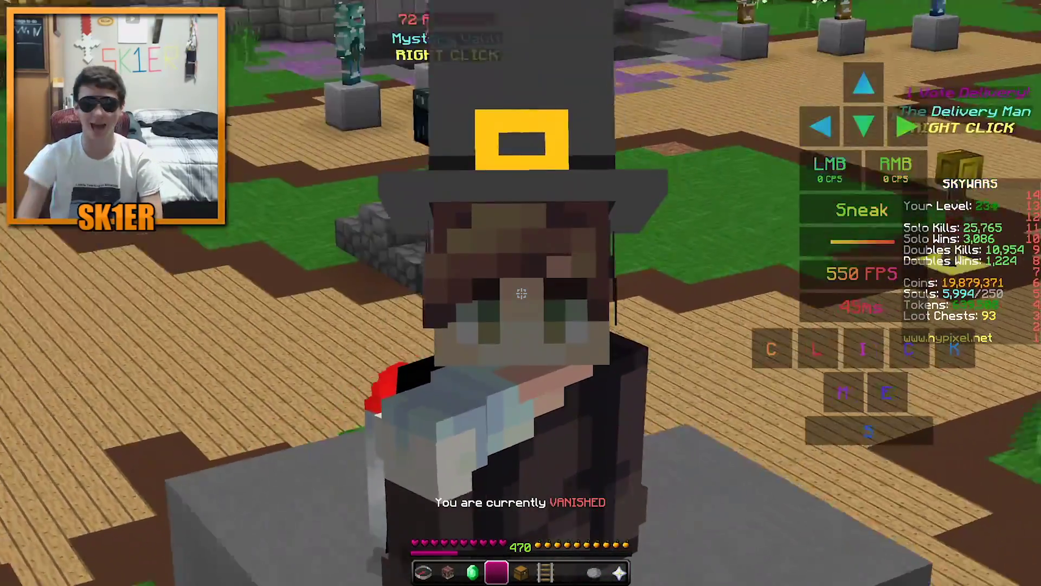
key(a)
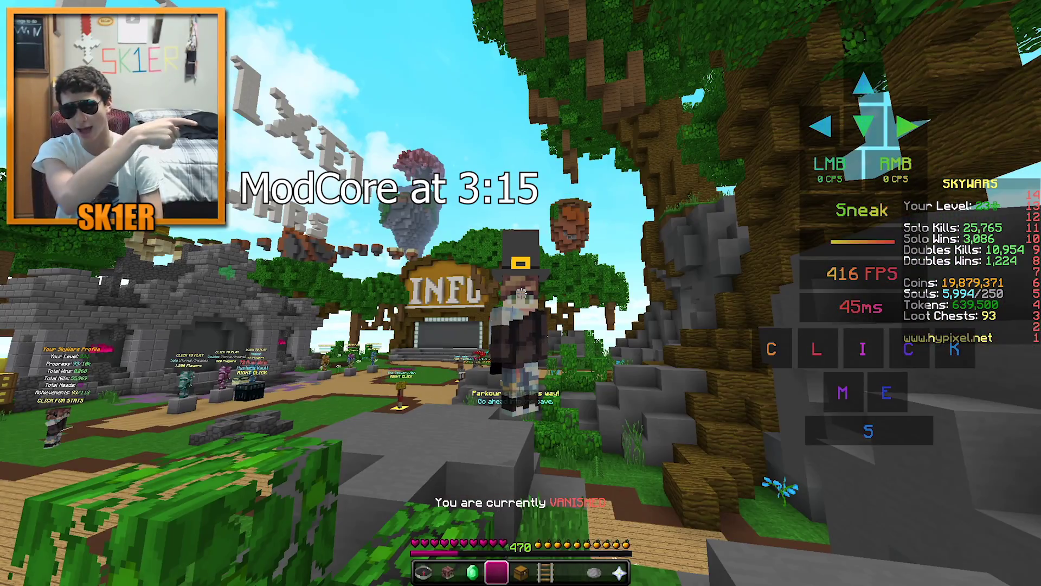
key(c)
key(a)
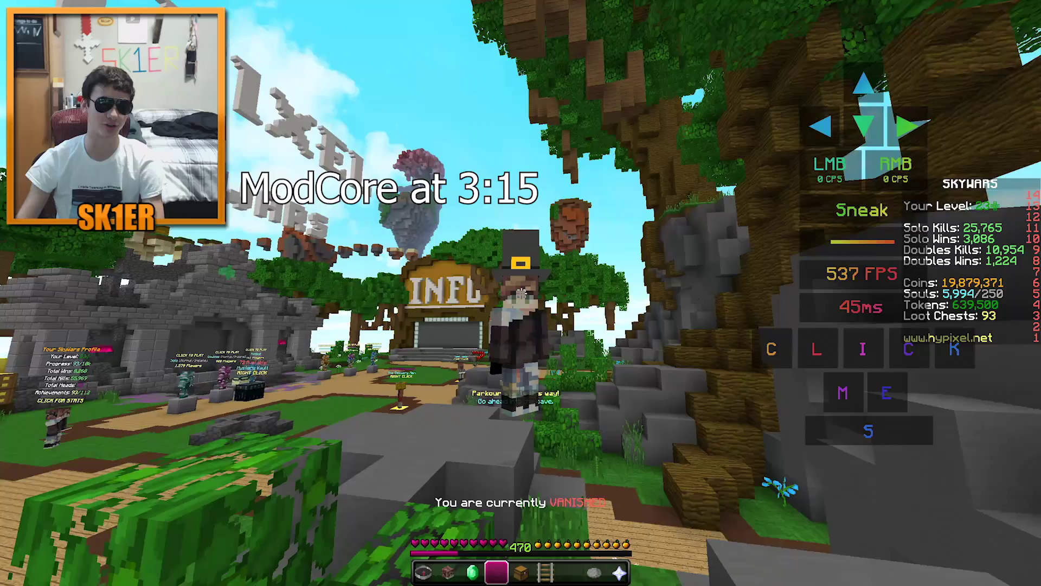
Step: Open the Keystrokes settings with its chat command and move the keystrokes overlay slightly away from the scoreboard
click(521, 293)
key(slash)
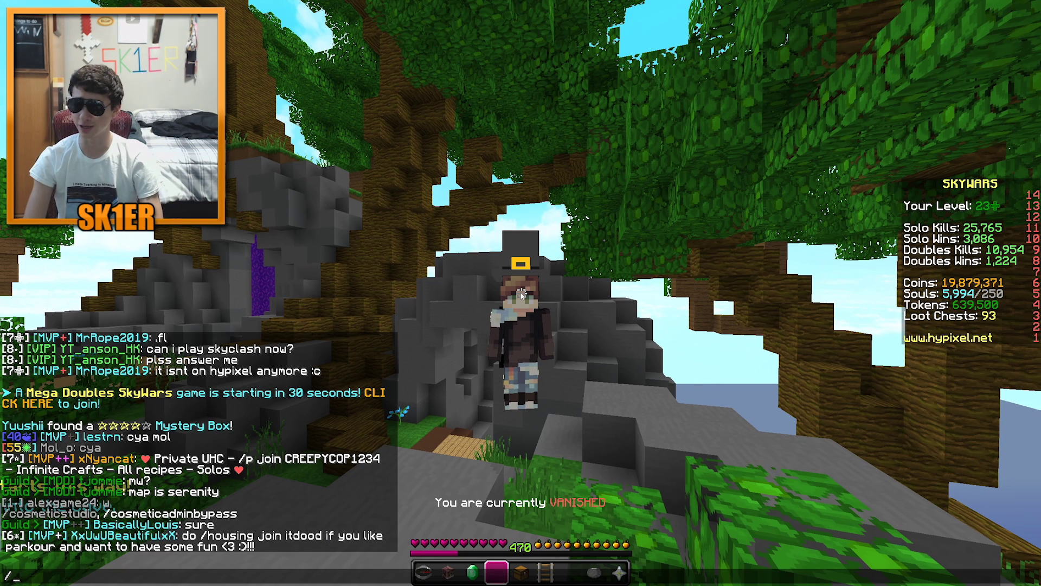
key(Return)
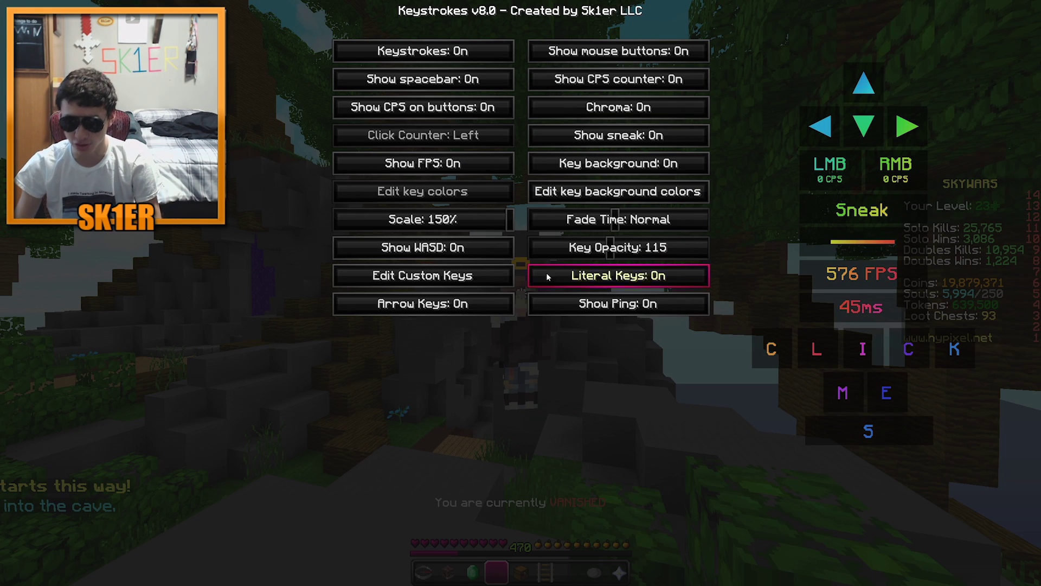
drag(863, 111, 821, 206)
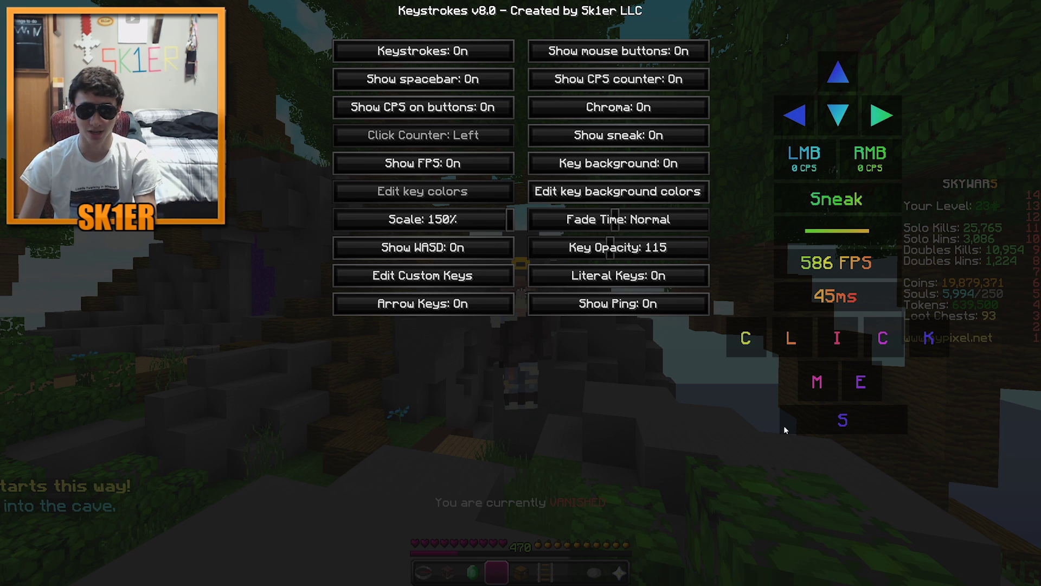
Step: Switch Show Ping off and back on, and close the Keystrokes settings
click(621, 302)
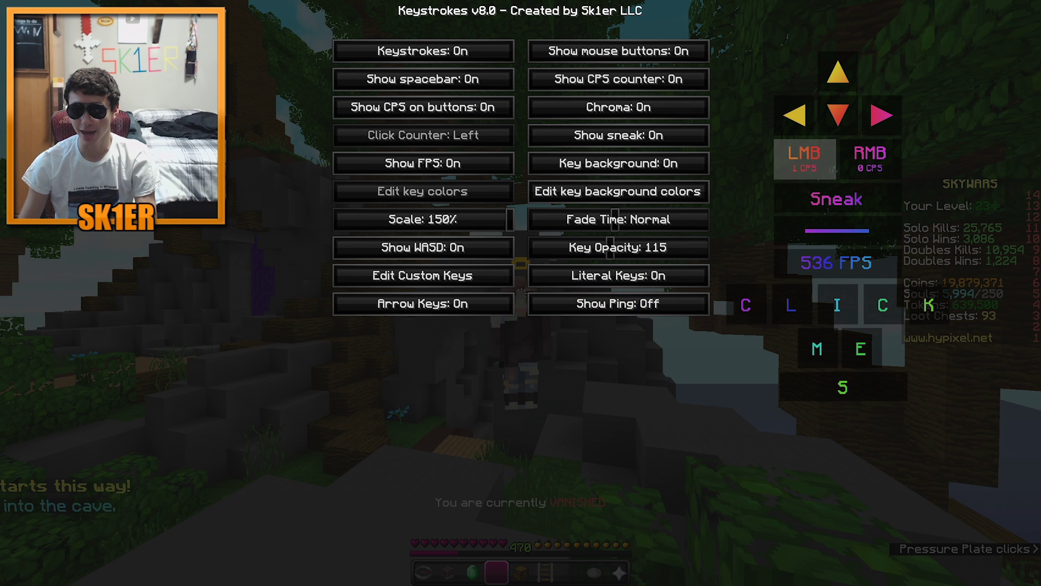
click(621, 302)
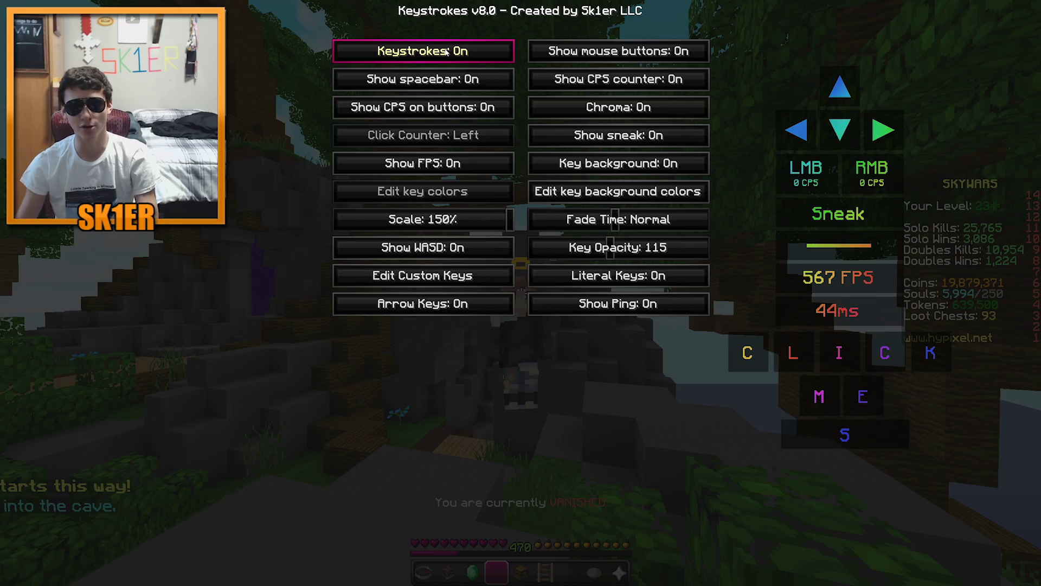
key(Escape)
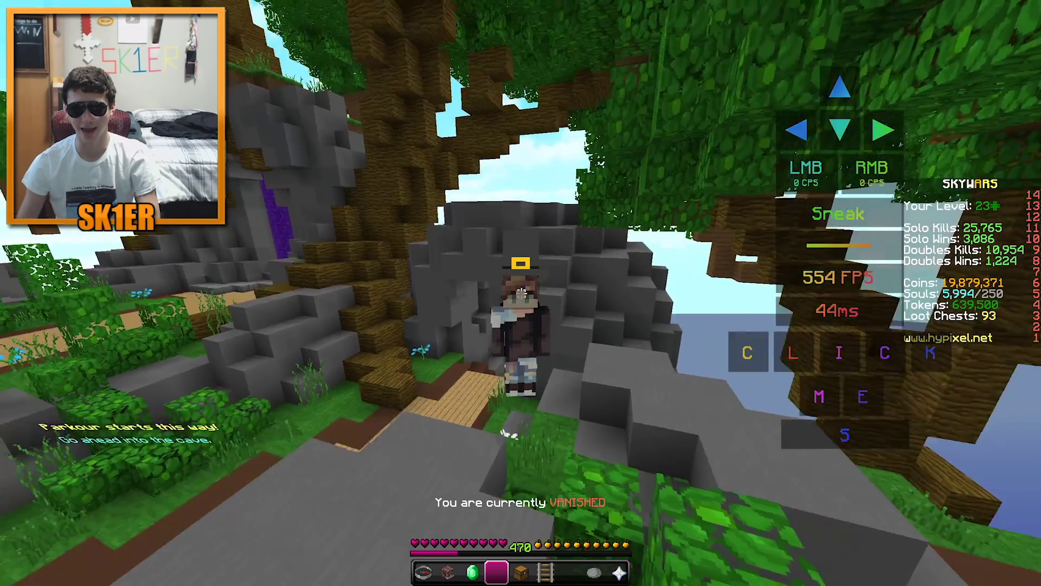
Step: Reopen the Keystrokes settings with the previous chat command, and switch Show mouse buttons off and back on
key(t)
key(Up)
key(Return)
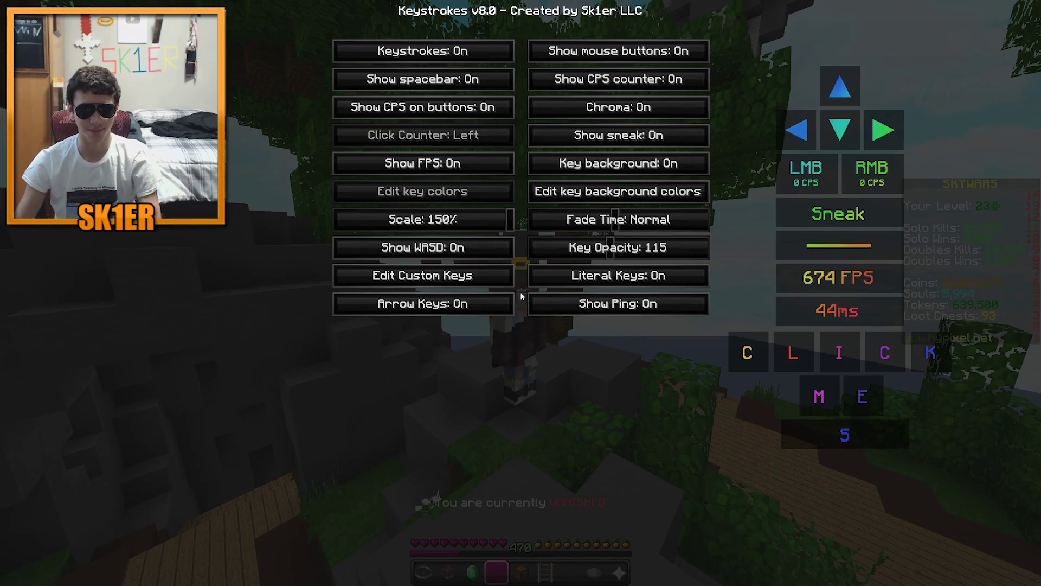
click(618, 51)
click(618, 51)
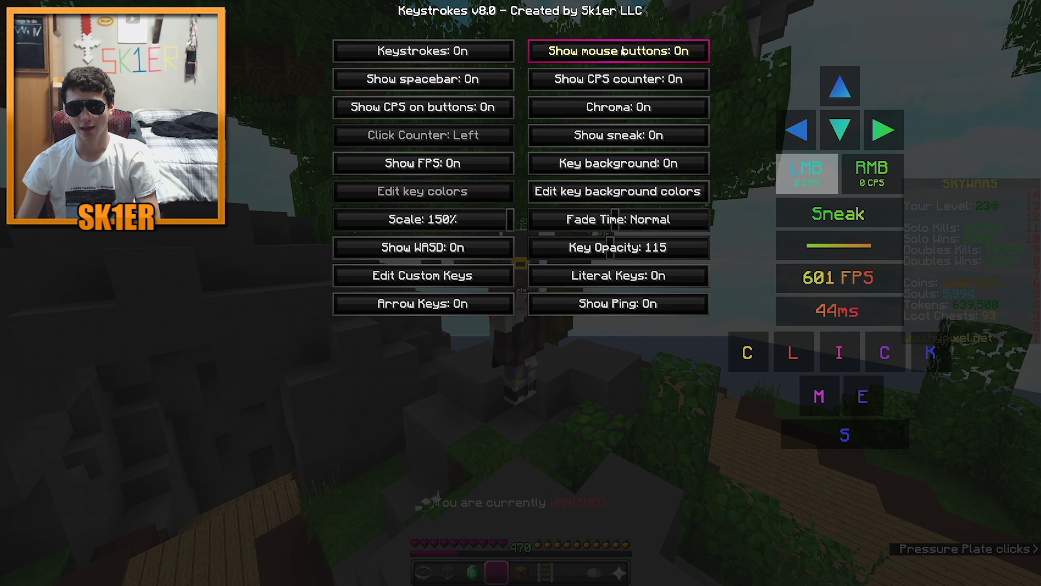
click(618, 51)
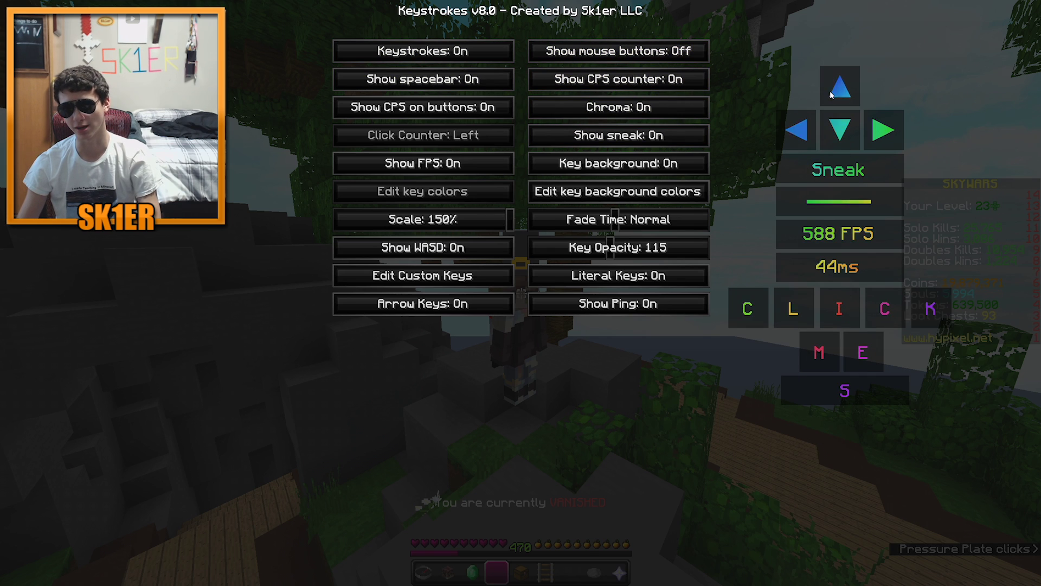
click(667, 52)
Step: Test the overlay's LMB and RMB indicators and their CPS counters with alternating mouse input
click(780, 25)
right_click(748, 34)
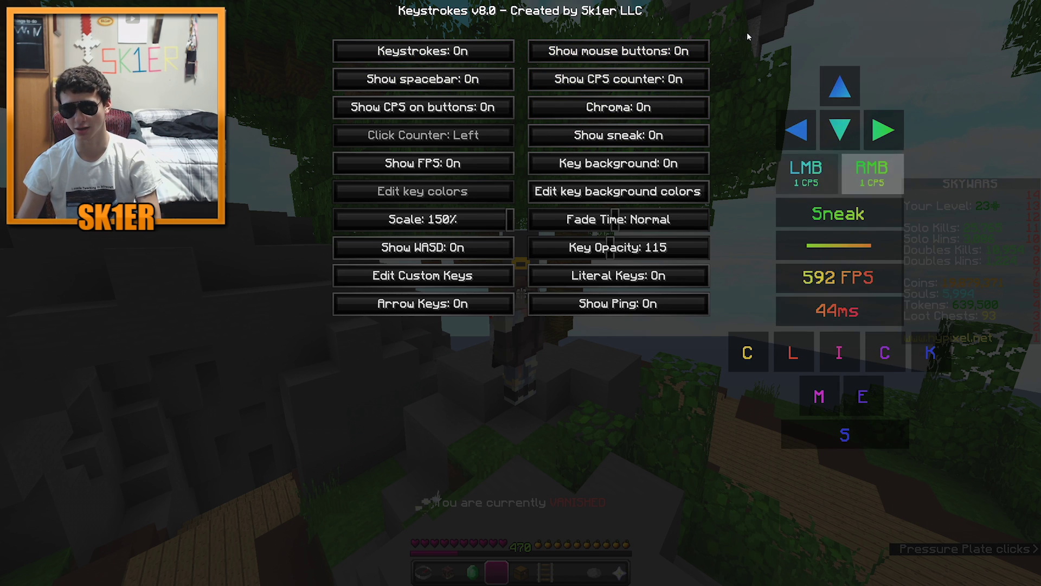
click(748, 33)
right_click(744, 34)
click(742, 34)
right_click(741, 32)
click(742, 32)
Step: Switch Show spacebar off and back on
click(409, 77)
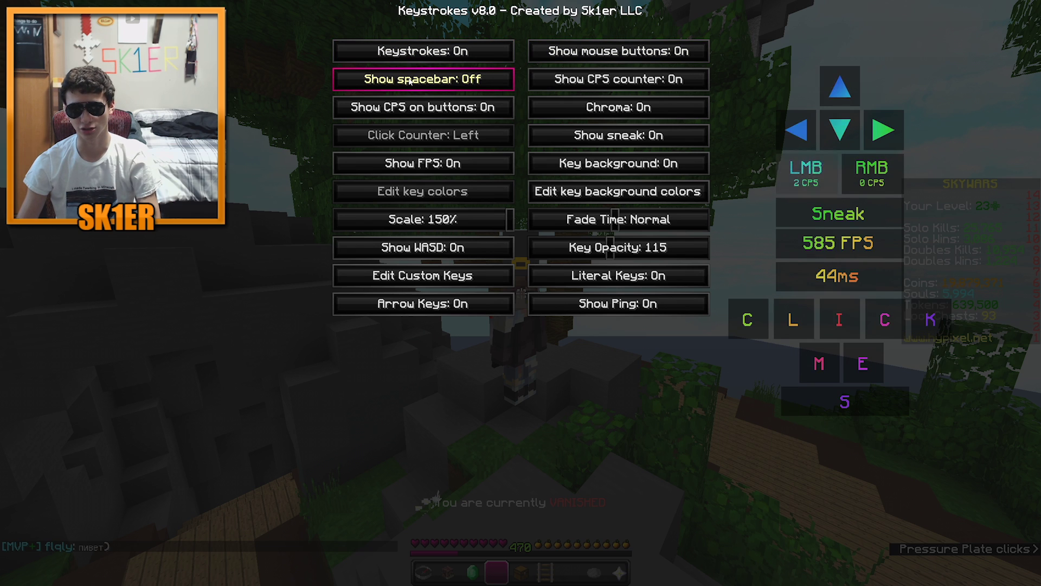
click(411, 80)
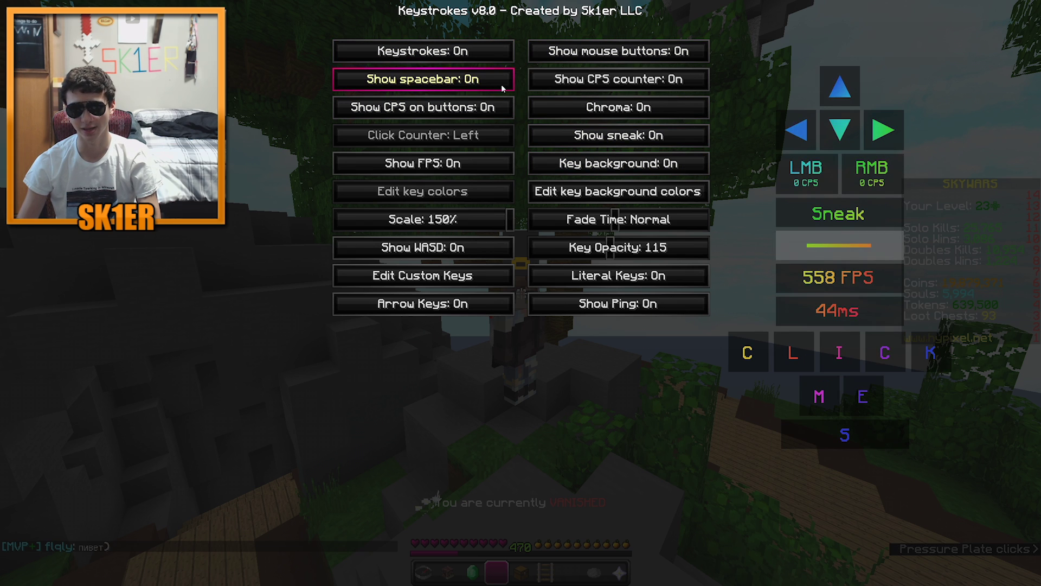
Step: Turn Chroma off and set the key colors to Red 0, Green 93 and Blue 50
click(580, 108)
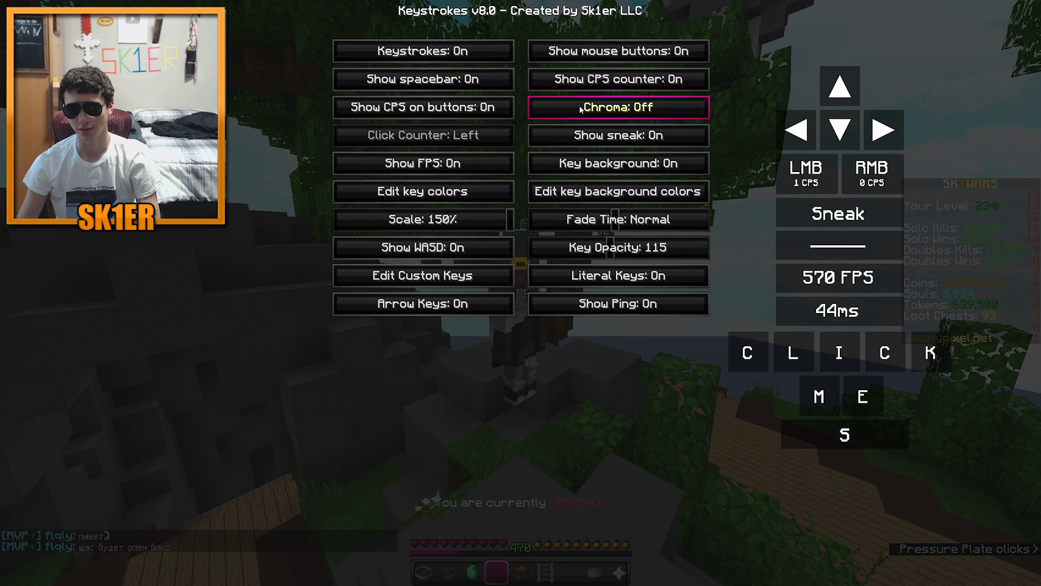
click(576, 109)
click(574, 109)
click(440, 198)
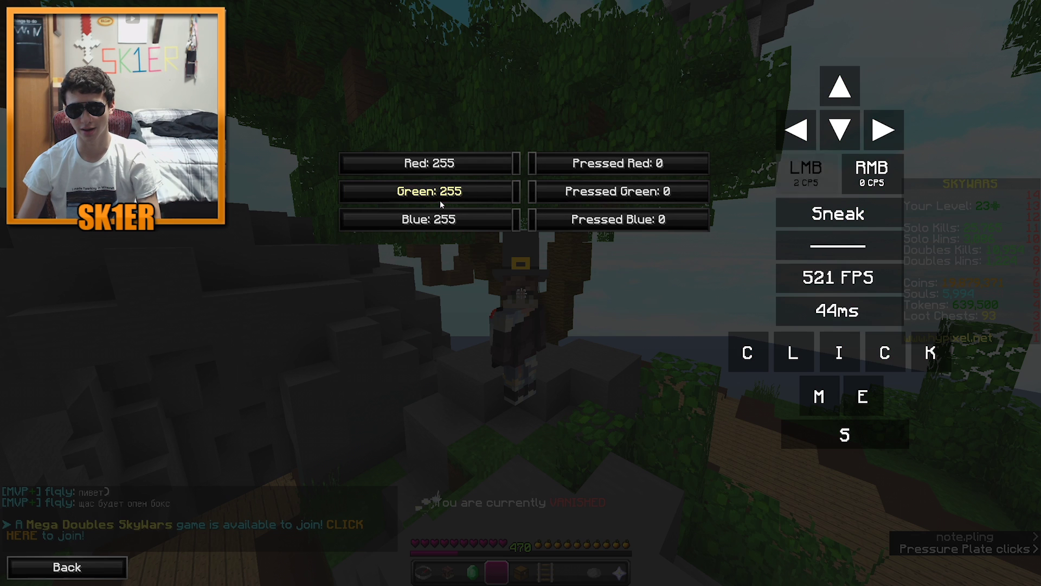
drag(442, 173, 341, 169)
click(406, 195)
click(378, 219)
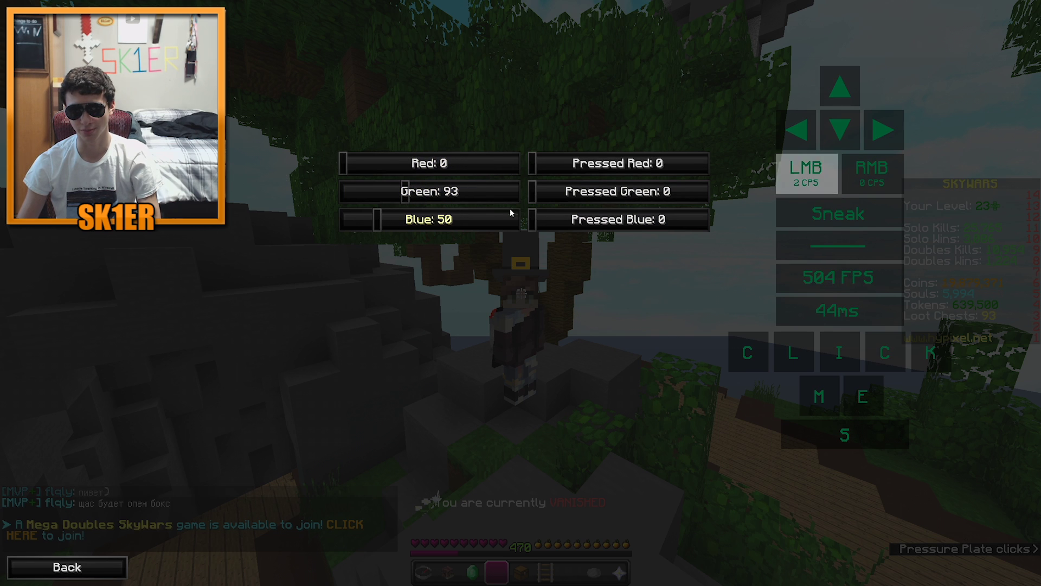
Step: Raise the Pressed Red, Pressed Green and Pressed Blue values, return to the main settings and turn Chroma on
click(662, 219)
click(669, 192)
drag(645, 168, 635, 163)
click(81, 566)
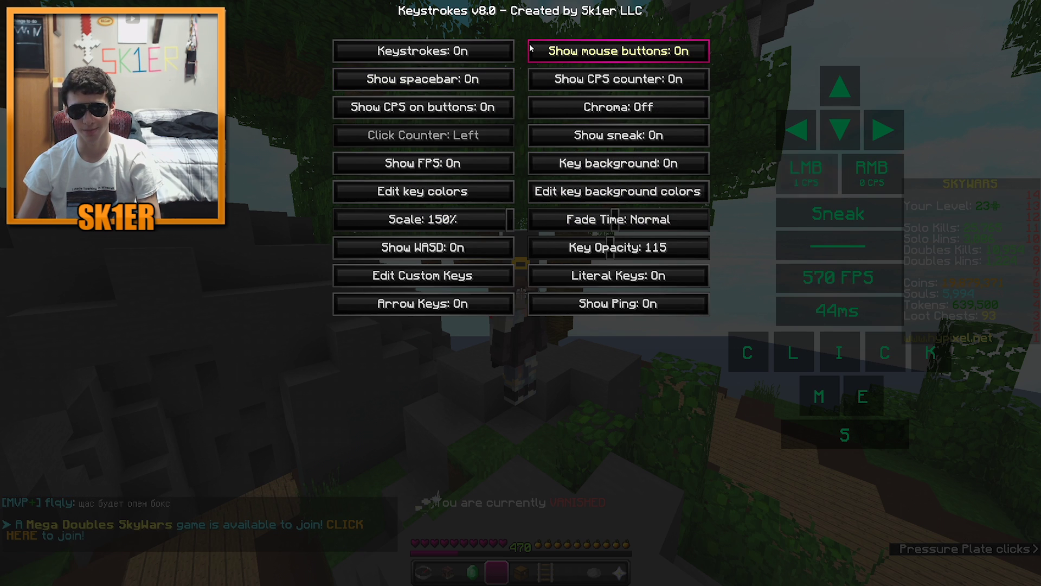
click(597, 106)
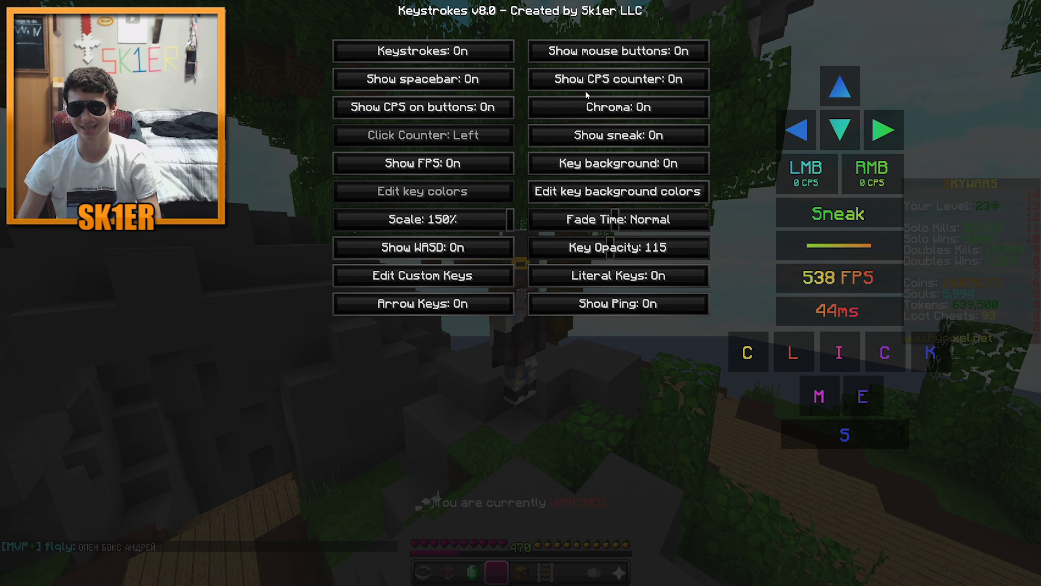
Step: Switch Show sneak off and back on, and test the overlay's Sneak indicator by sneaking repeatedly
click(608, 142)
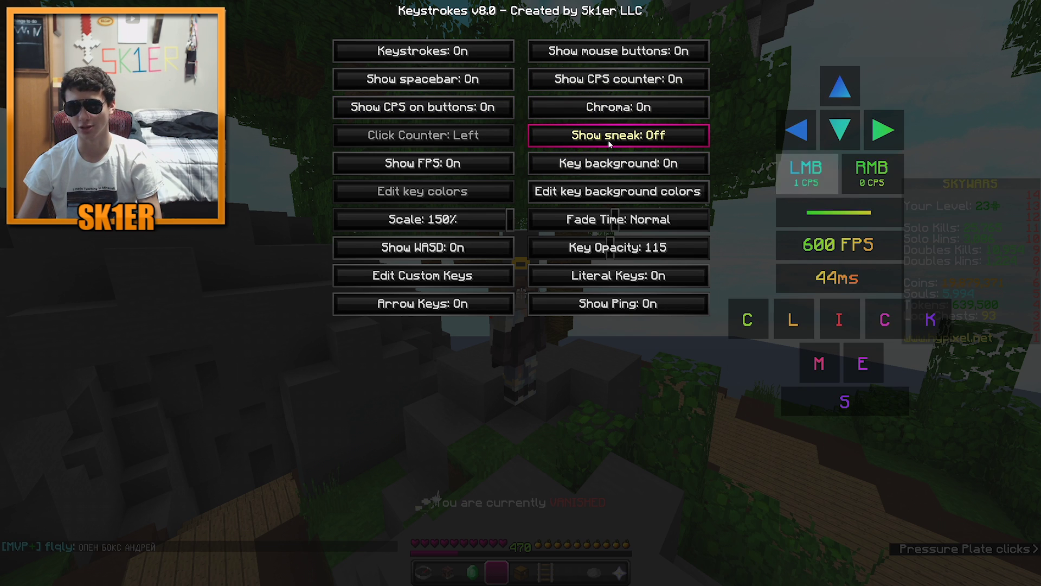
click(609, 142)
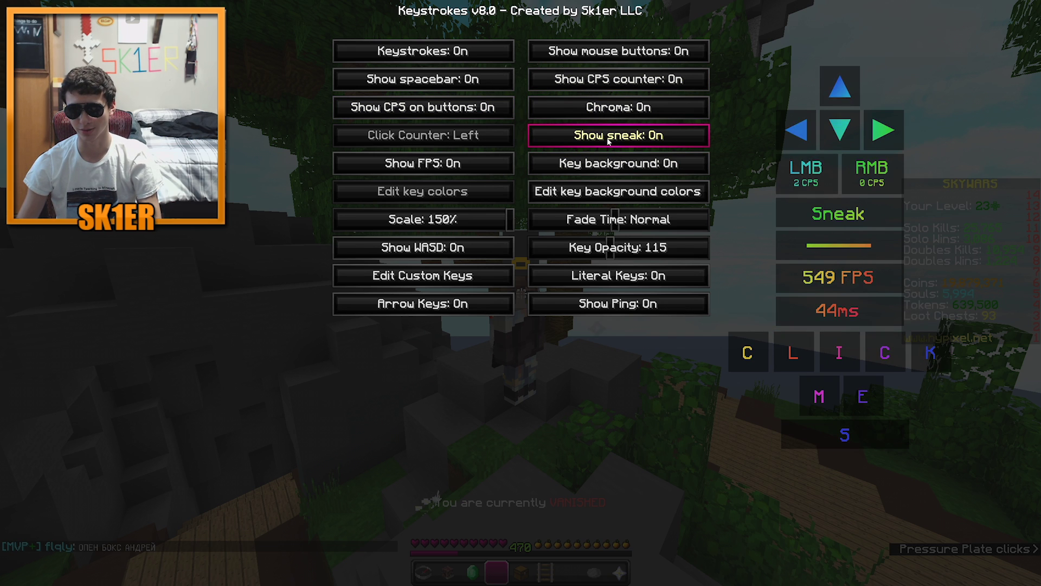
key(shift)
key(shift)
key(shift)
key(shift)
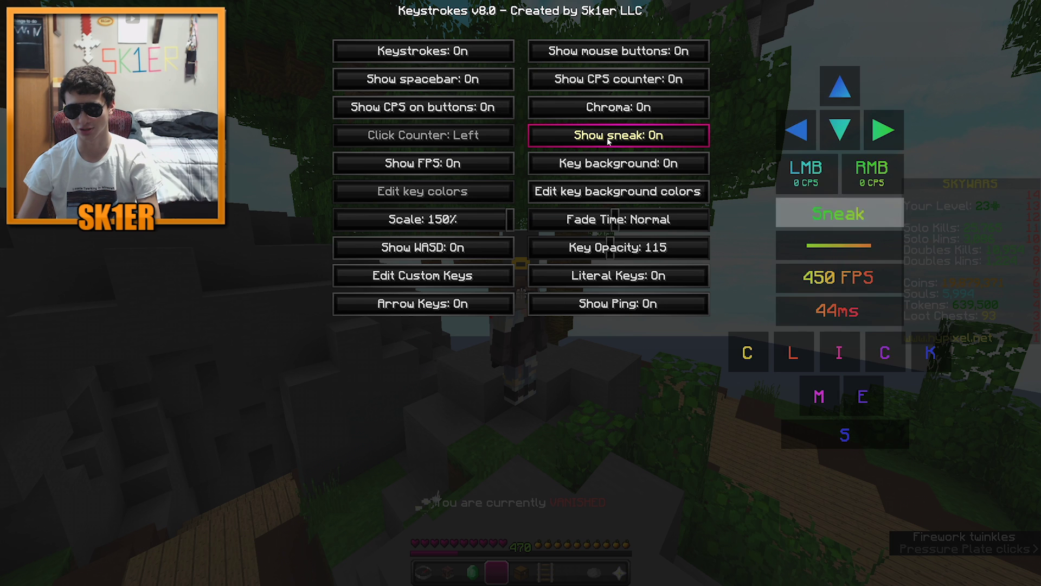
Step: Switch Show FPS off and back on
click(488, 164)
key(shift)
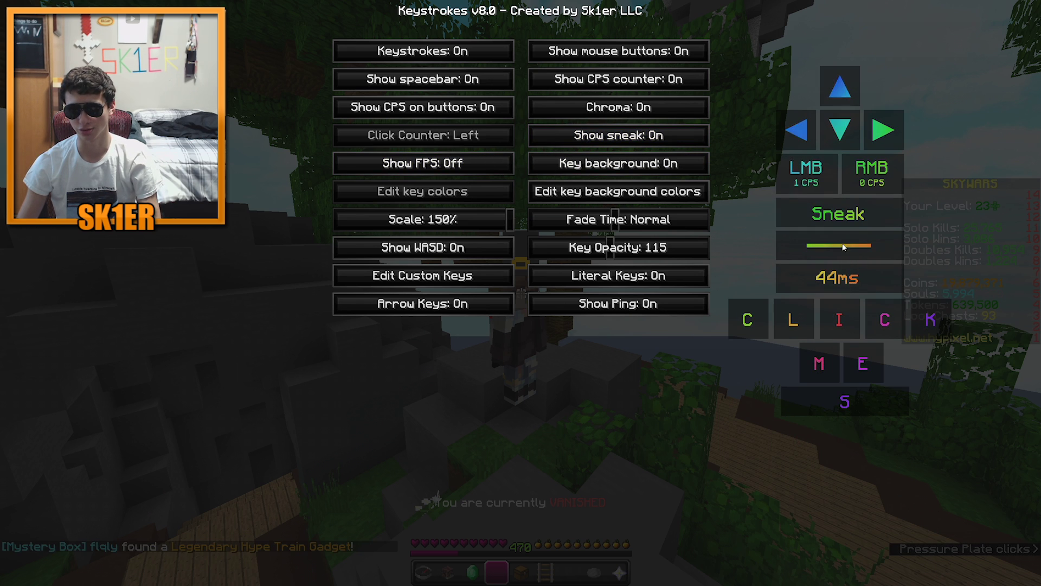
click(485, 163)
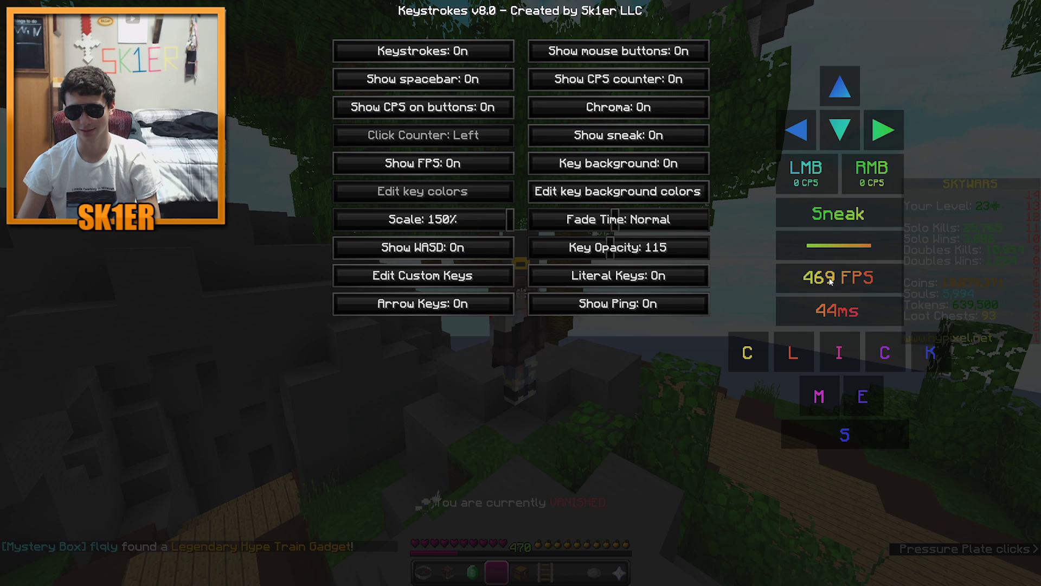
Step: Turn Key background off, view the key background color options, and turn Key background on again
click(573, 169)
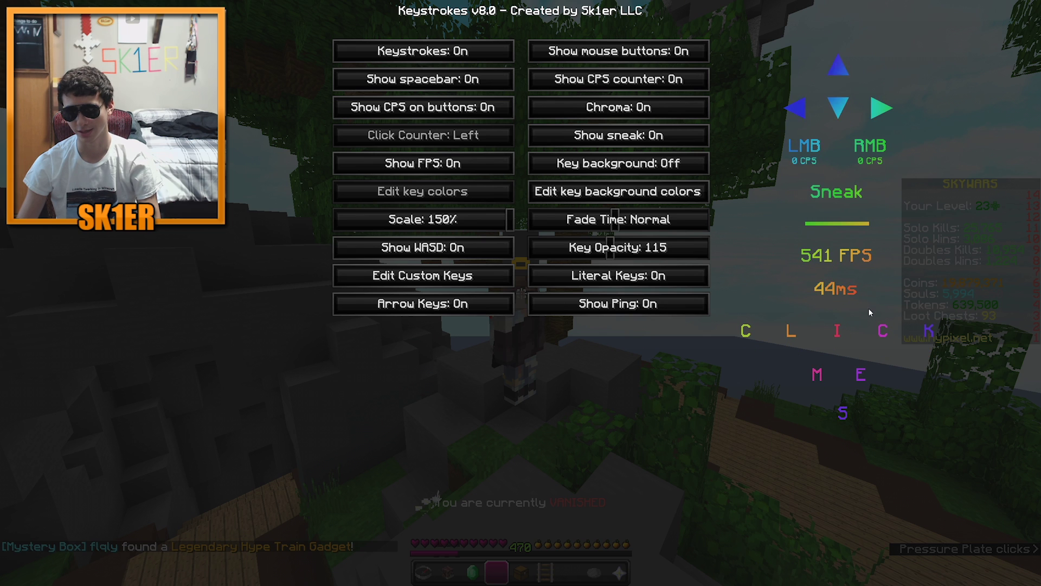
click(651, 190)
click(87, 566)
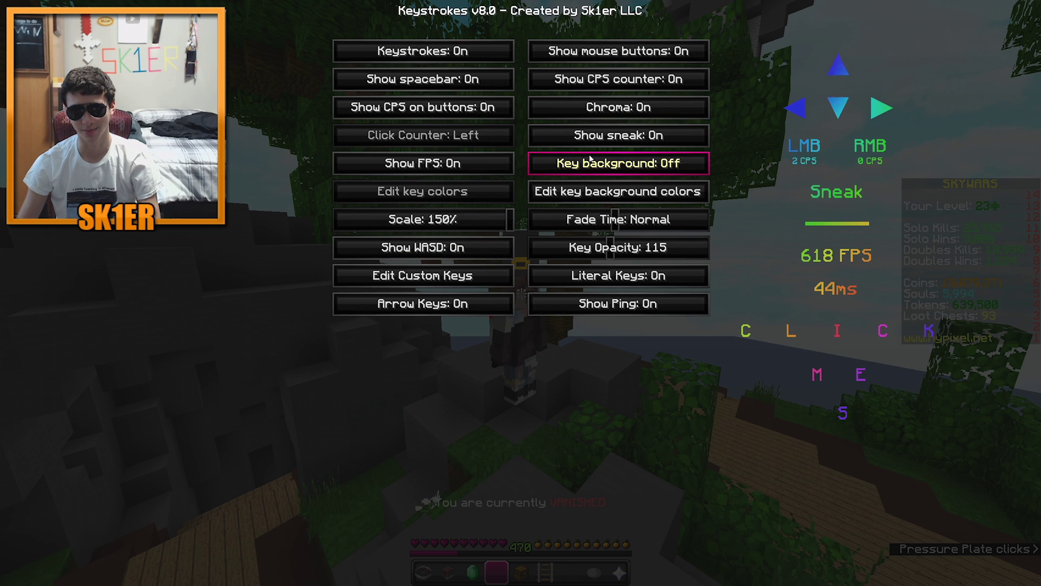
click(597, 165)
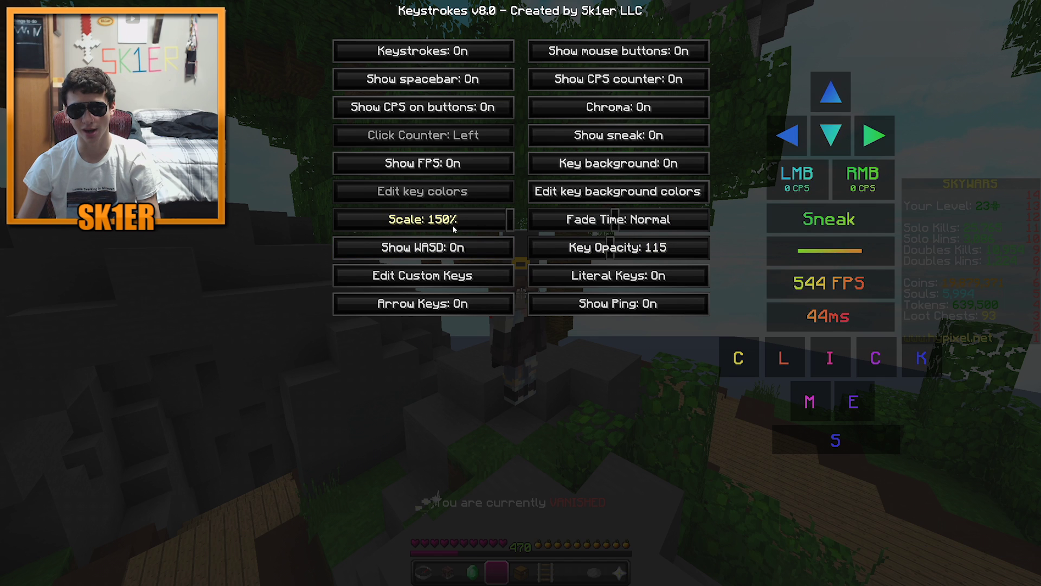
Step: Try the overlay's Scale setting, leave it at 150%, and move the overlay back beside the scoreboard
drag(510, 224, 547, 233)
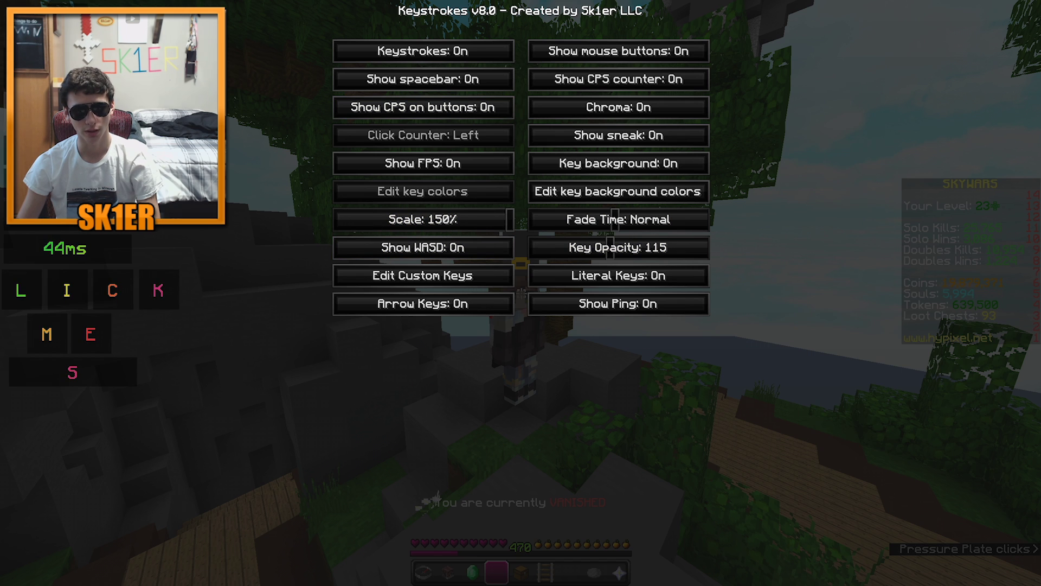
drag(63, 67, 825, 124)
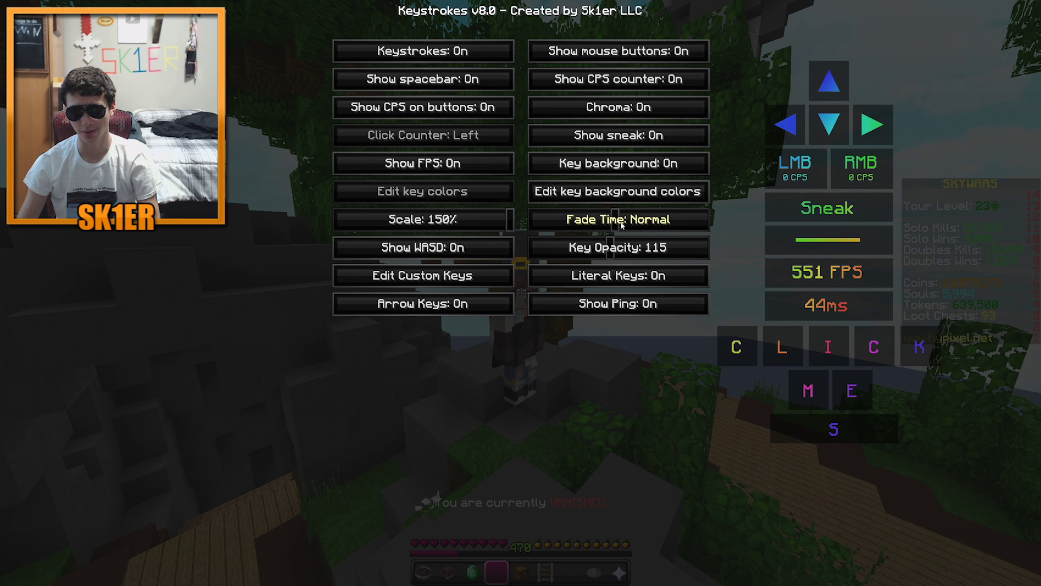
Step: Try Fade Time at Slow, set it to Fast, and test the overlay with the sideways movement keys
click(649, 221)
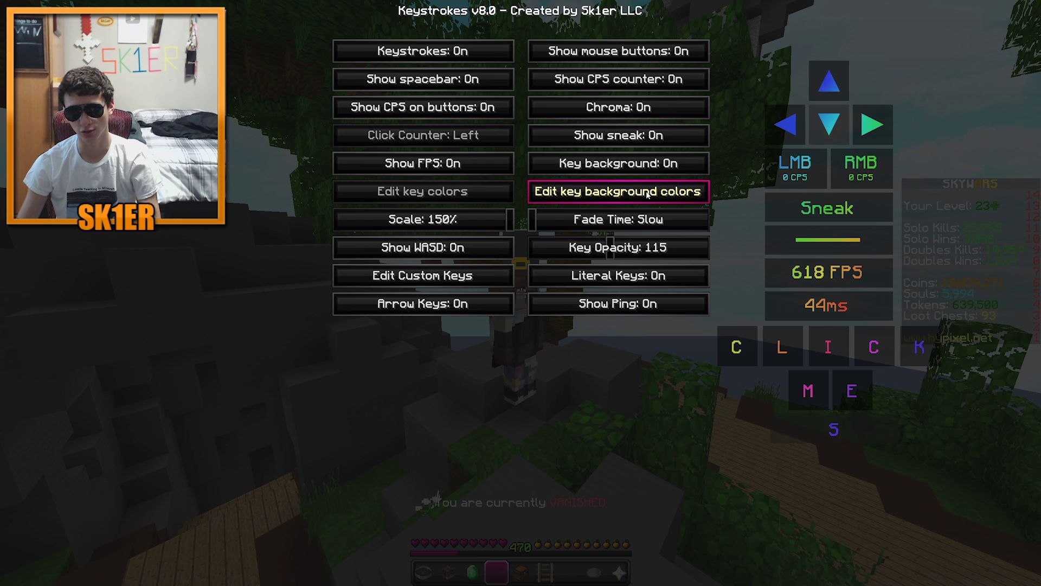
click(561, 218)
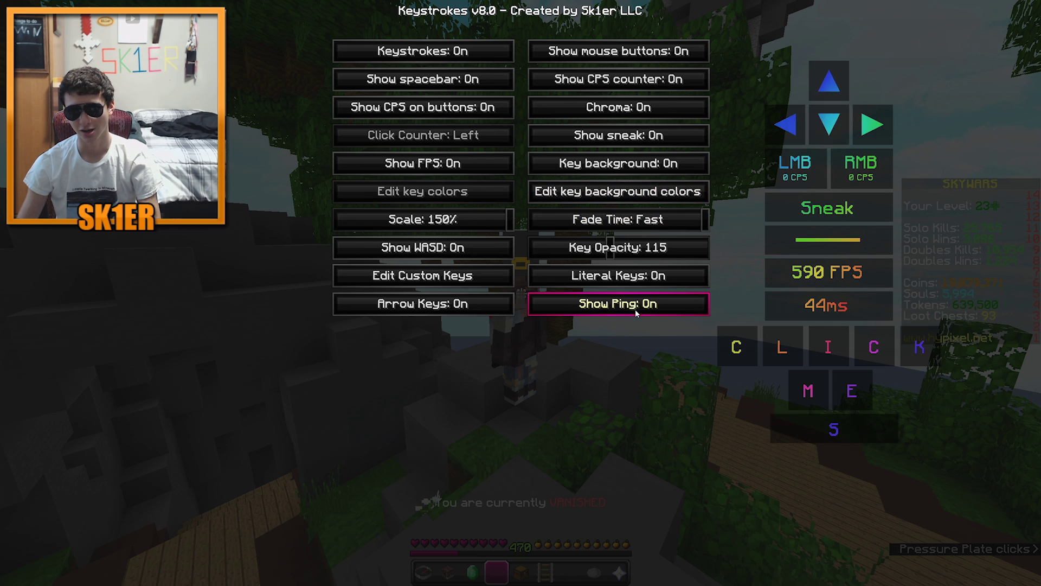
key(a)
key(d)
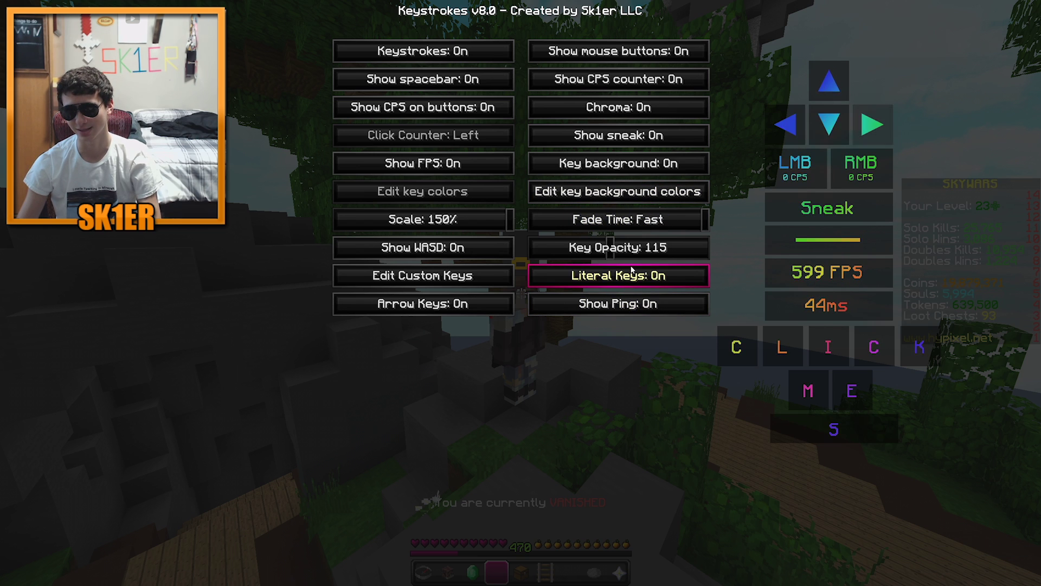
Step: Try the overlay's Fade Time at Normal and Slow while testing it with the movement keys, and leave it at Normal
key(d)
key(d)
key(a)
key(s)
click(629, 230)
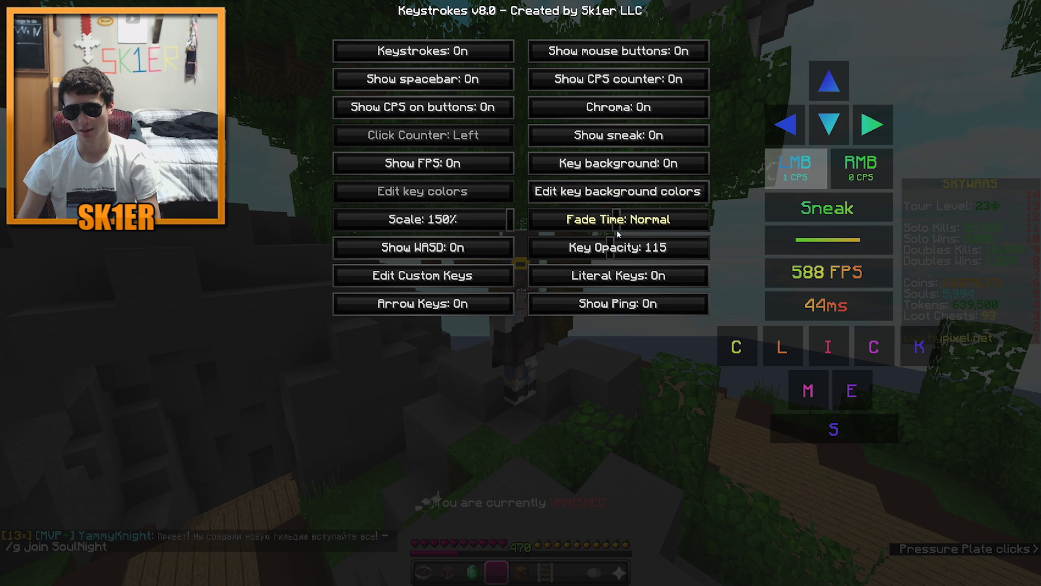
key(Left)
key(Left)
key(space)
click(608, 223)
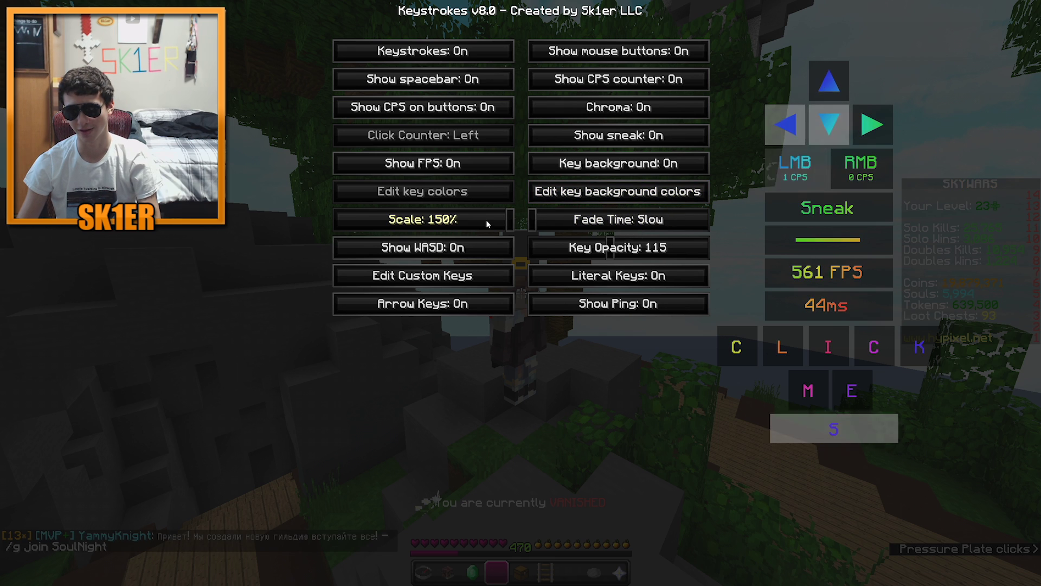
click(617, 224)
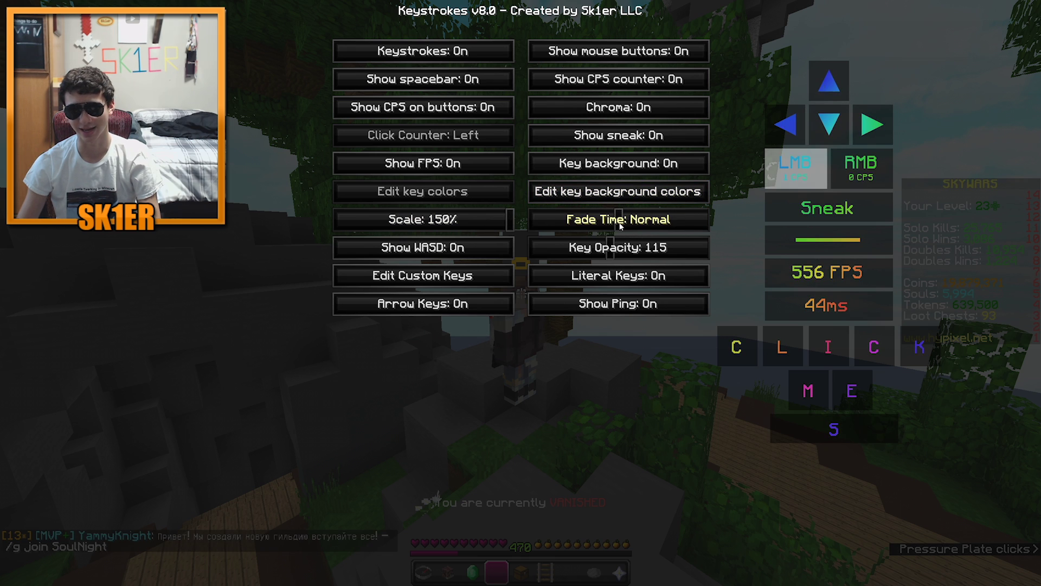
Step: Switch Show WASD off and back on, then try Key Opacity at 255 and set it to 110
click(397, 251)
click(398, 251)
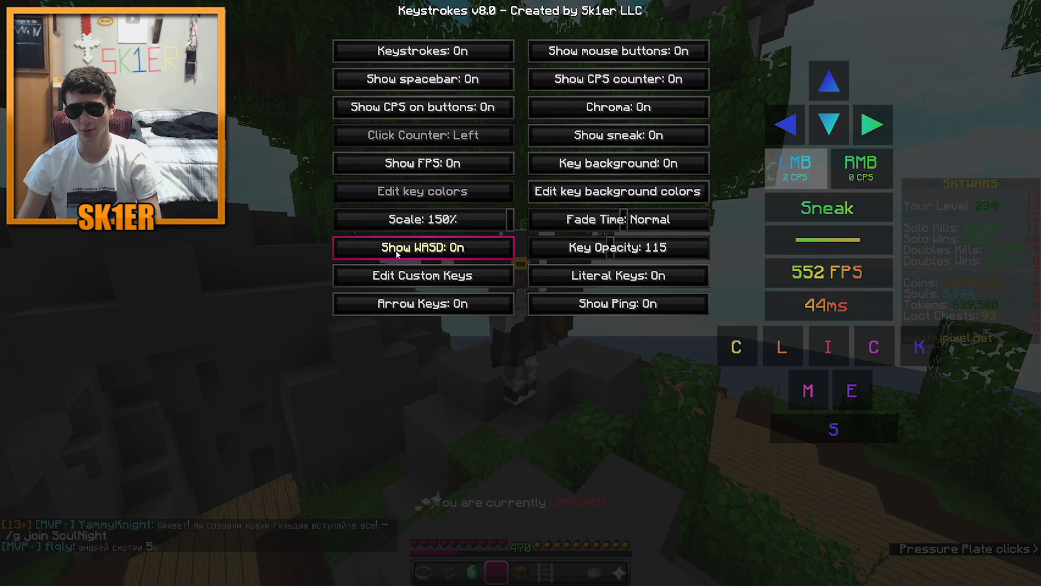
click(398, 251)
click(397, 251)
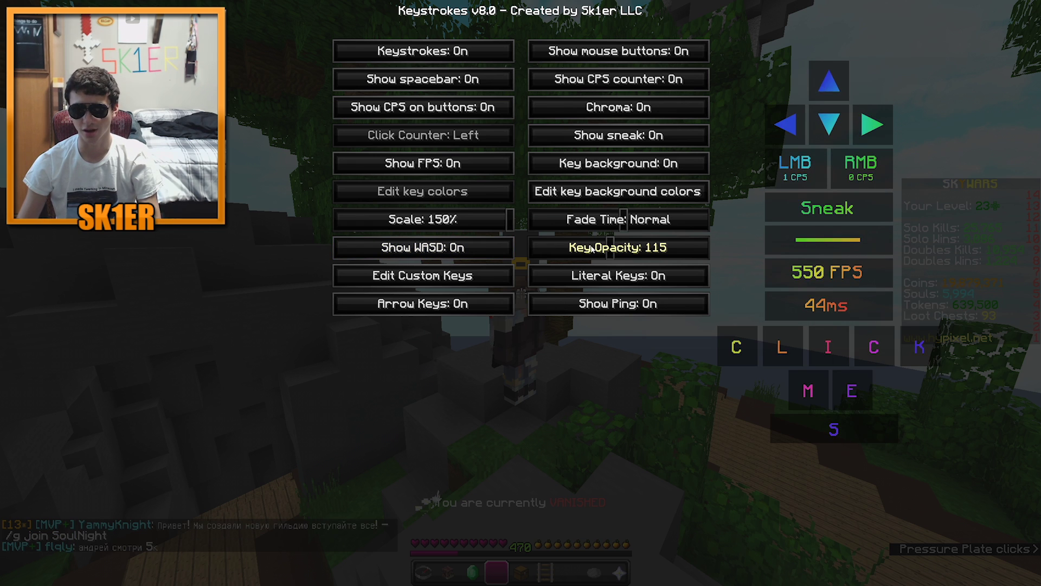
drag(593, 249, 961, 295)
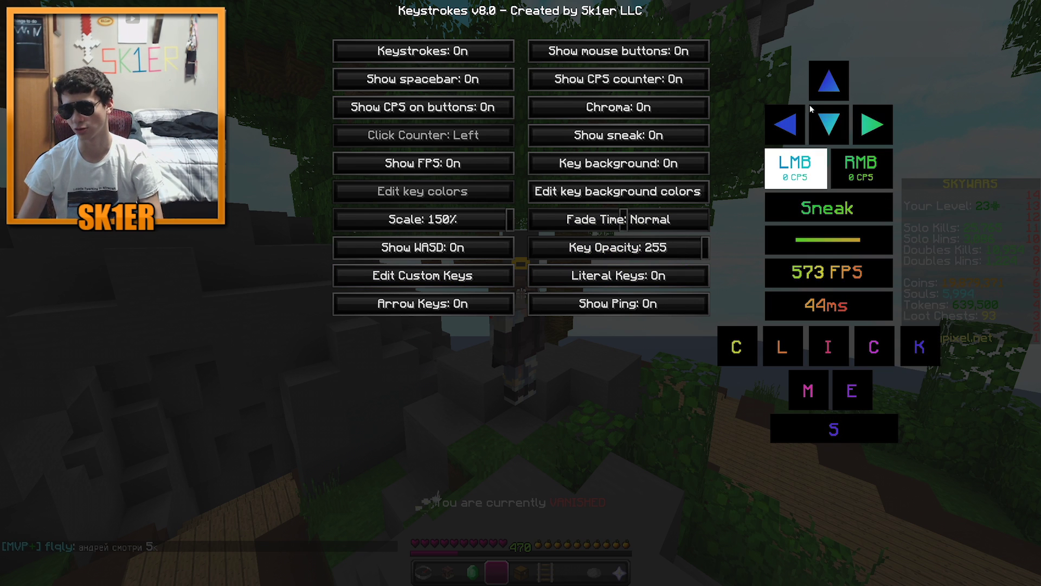
drag(811, 108, 606, 253)
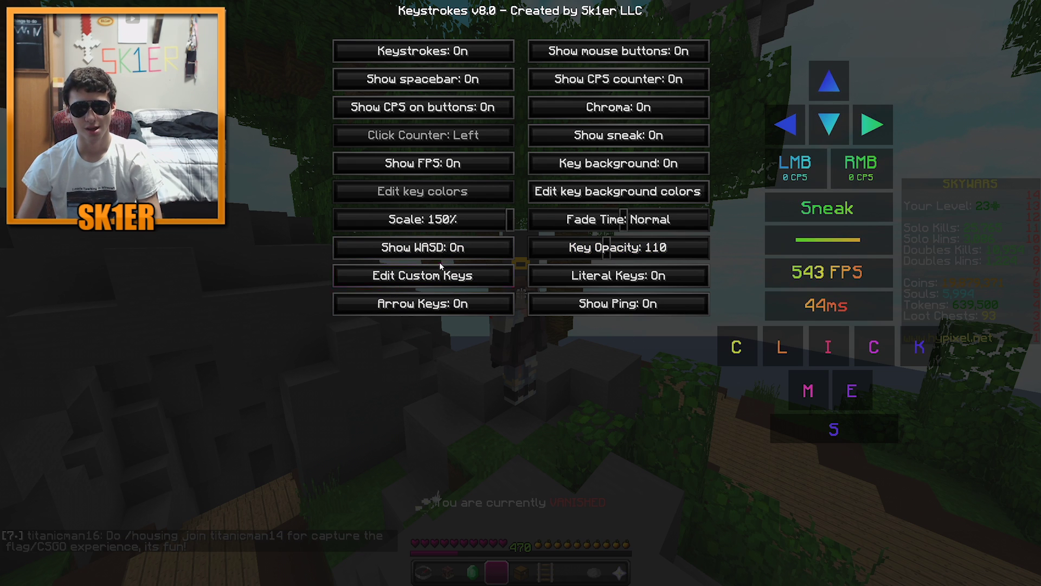
Step: Open the custom key editor, select each of the C, L, I, C, K, M, E and S keys, and clear the selection
click(426, 276)
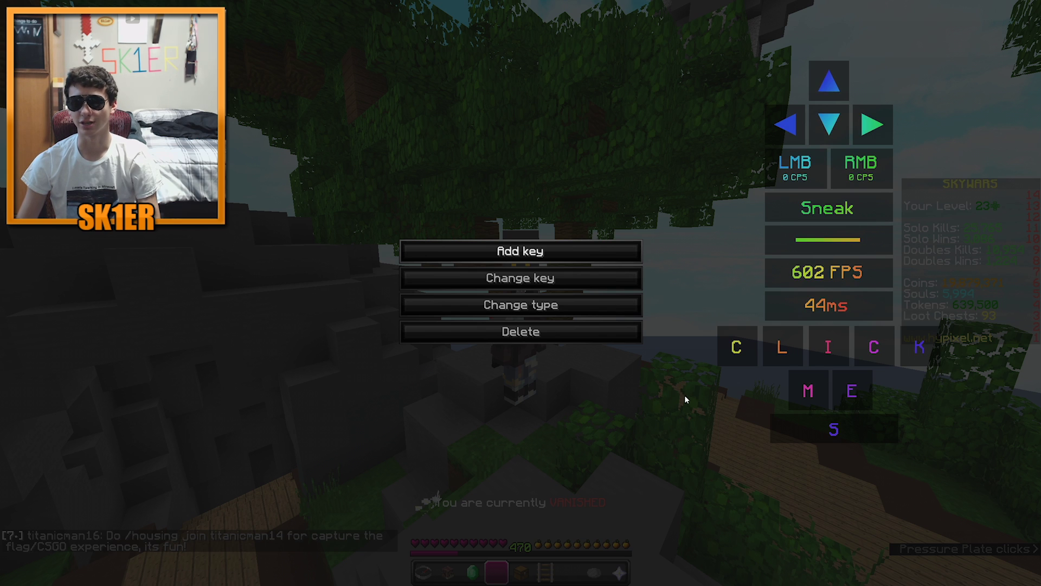
click(734, 350)
click(783, 348)
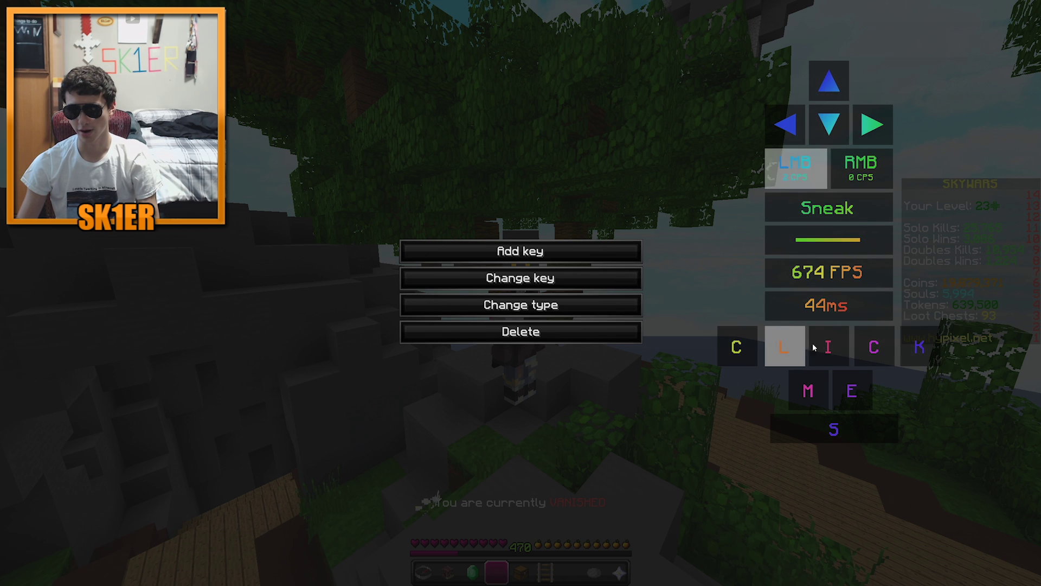
click(828, 347)
click(873, 347)
click(919, 347)
click(809, 390)
click(841, 392)
click(838, 426)
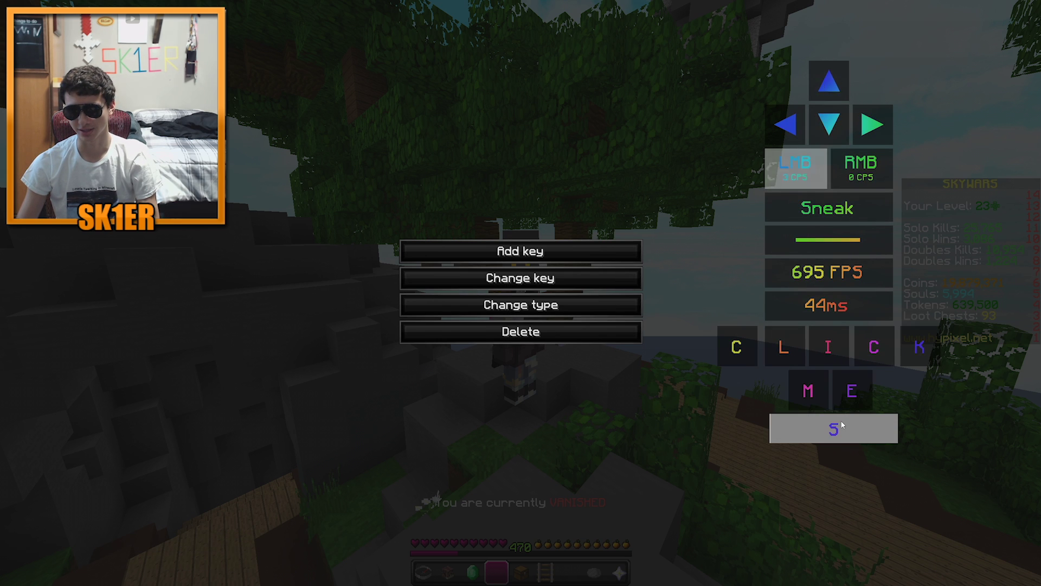
click(737, 351)
click(805, 429)
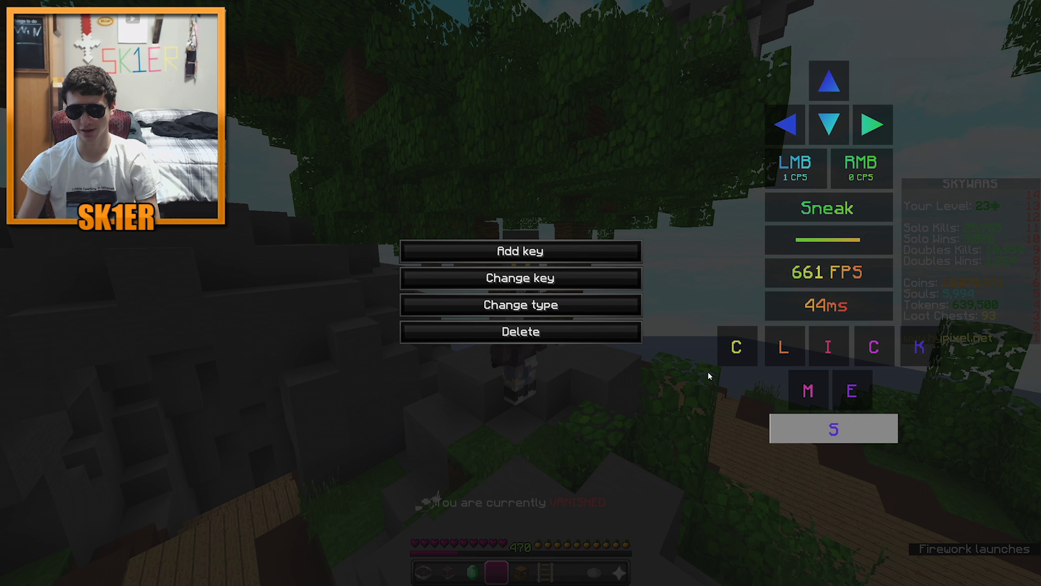
click(631, 438)
Step: Test the custom keys on the overlay by entering C, L, I, C, K, M, E and S in order
key(c)
key(l)
key(i)
key(c)
key(k)
key(m)
key(e)
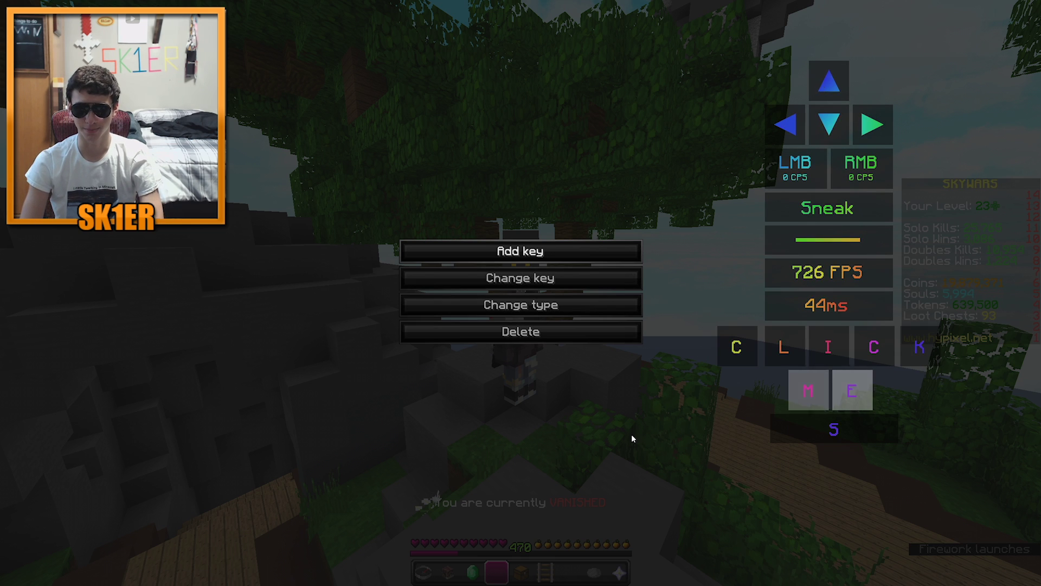
key(s)
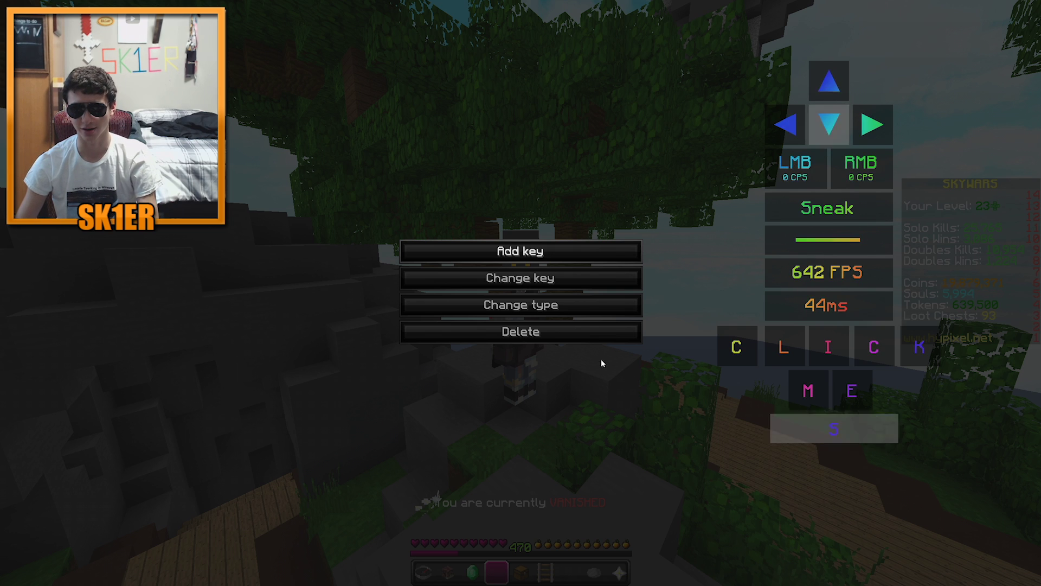
Step: Add a custom key, place it centrally below the editor options, and change its assigned key to /
click(542, 249)
drag(850, 329, 532, 453)
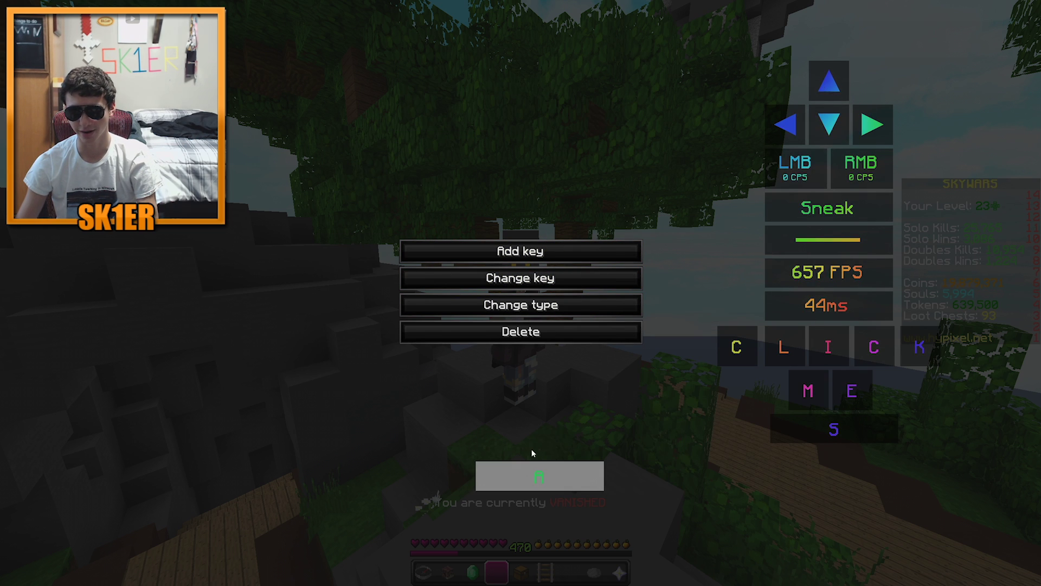
click(538, 282)
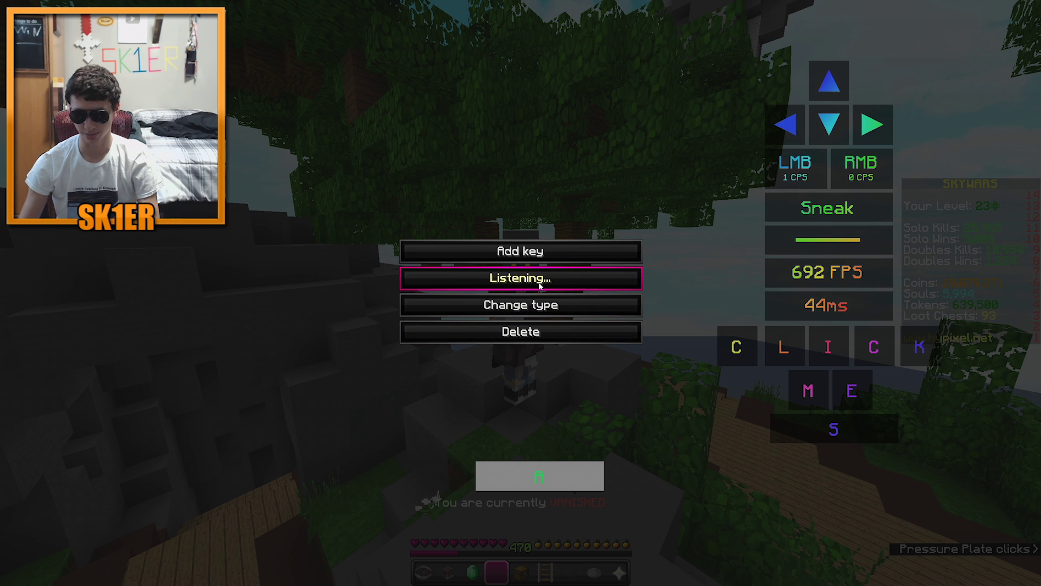
key(slash)
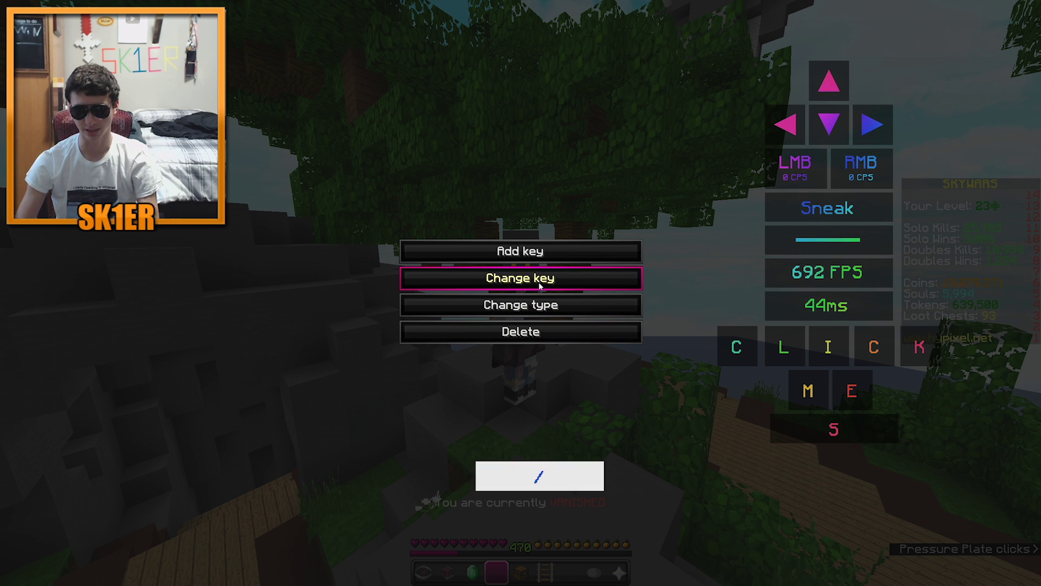
Step: Cycle the new key's type until it displays a bar, and place it directly beneath the wide S key
click(538, 316)
click(537, 315)
click(536, 315)
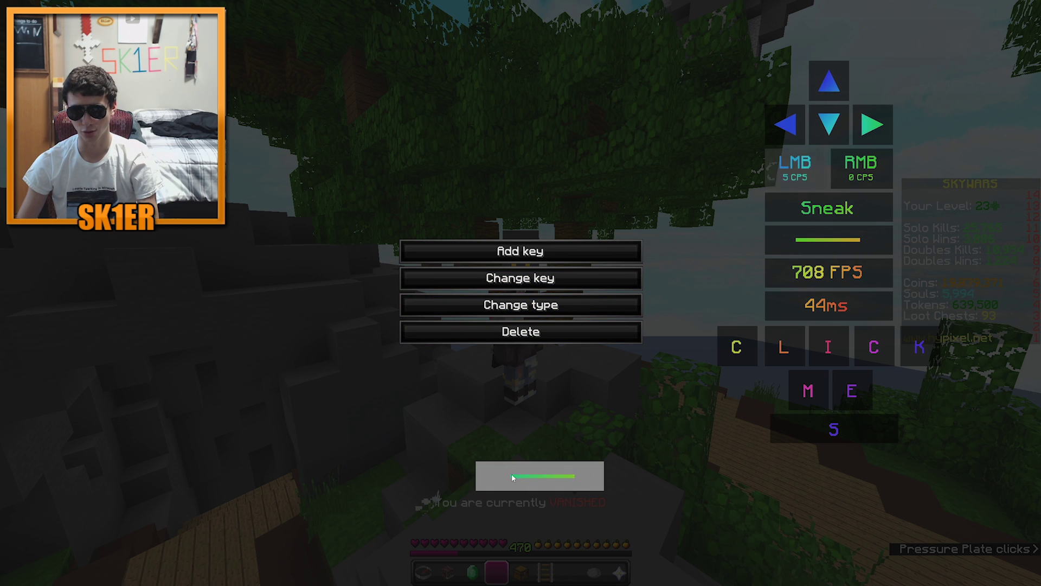
drag(512, 478, 817, 480)
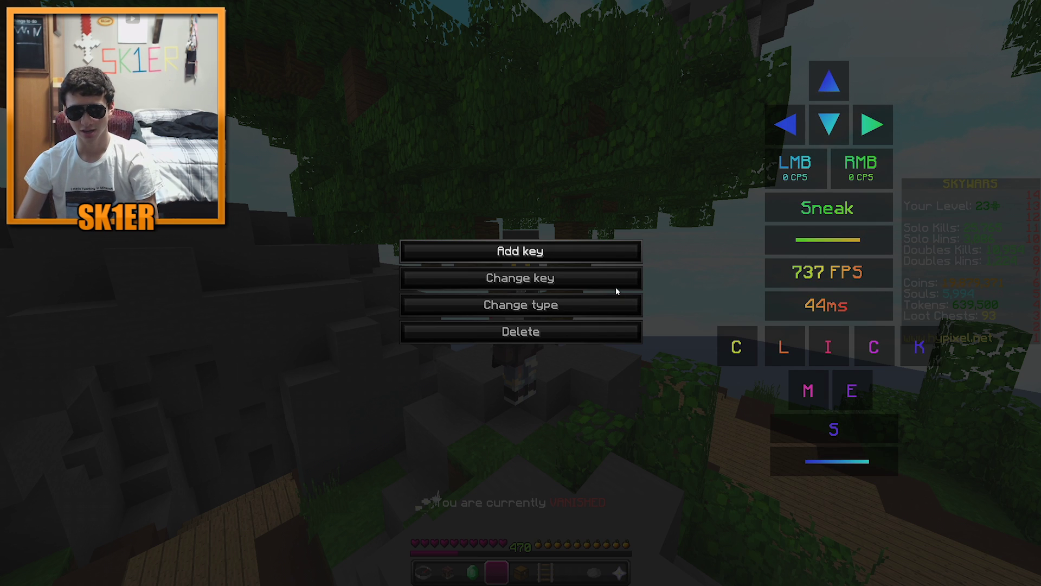
Step: Delete the added bar key beneath the S key and return to the main Keystrokes settings
click(520, 331)
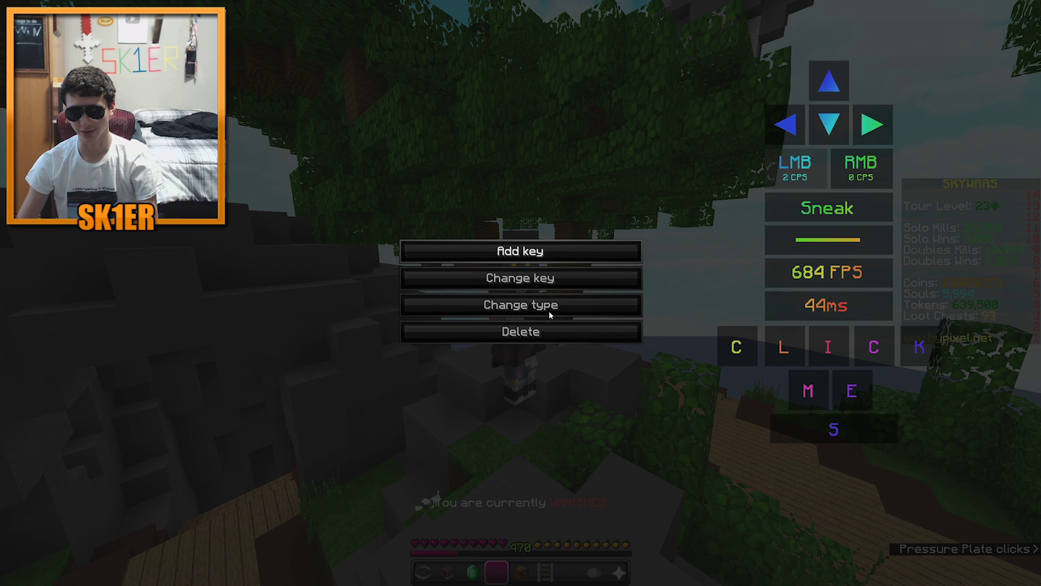
key(Escape)
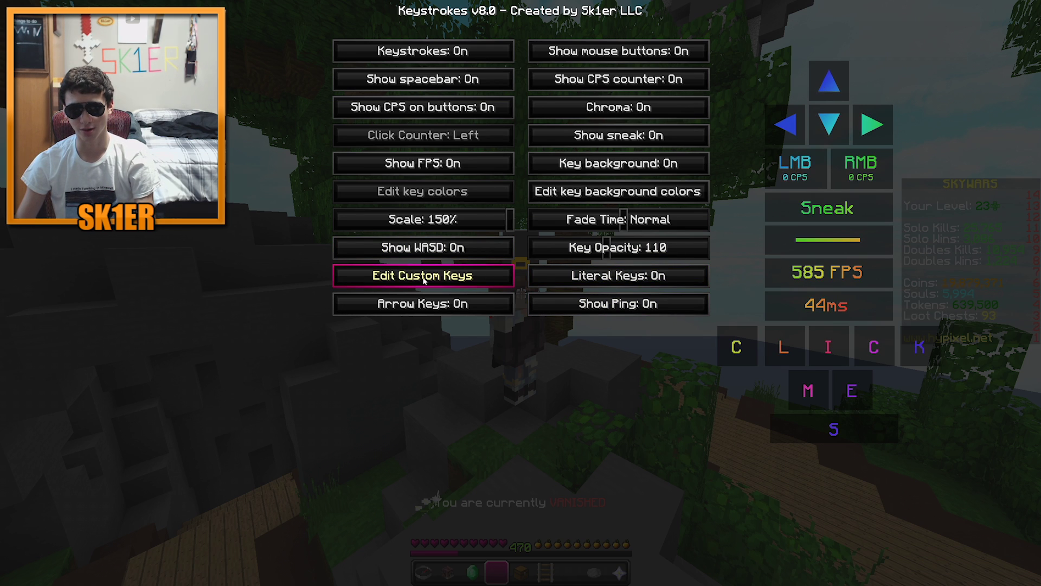
Step: Switch Literal Keys off and back on several times, leaving it on
click(585, 274)
click(585, 274)
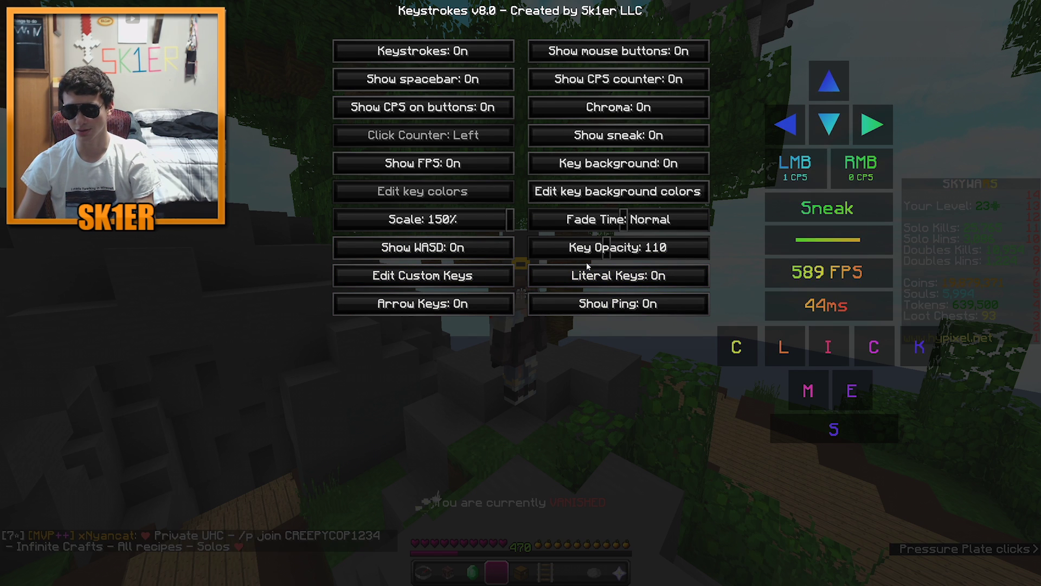
click(588, 268)
click(587, 268)
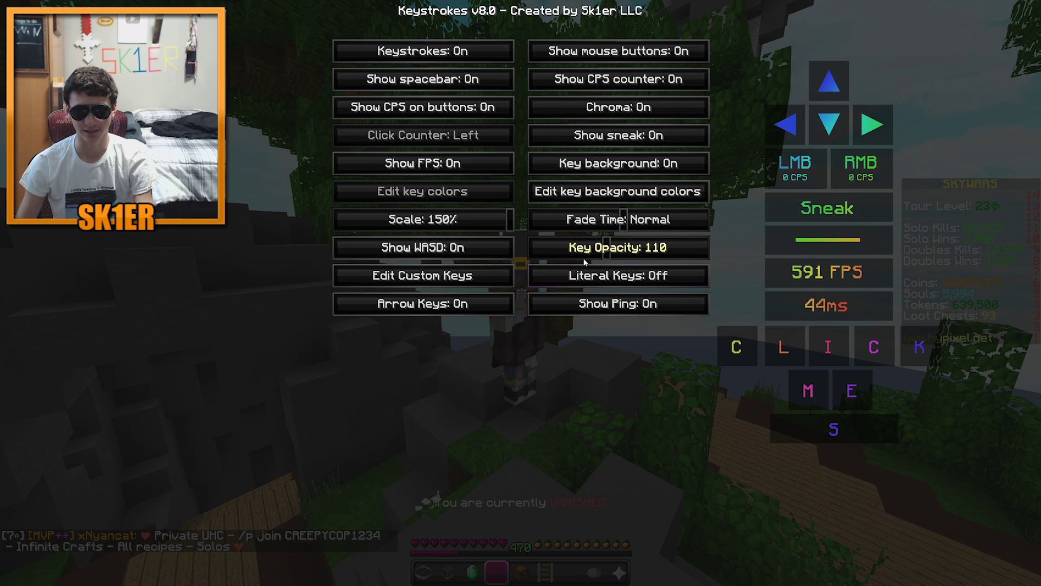
click(586, 272)
click(586, 273)
click(586, 273)
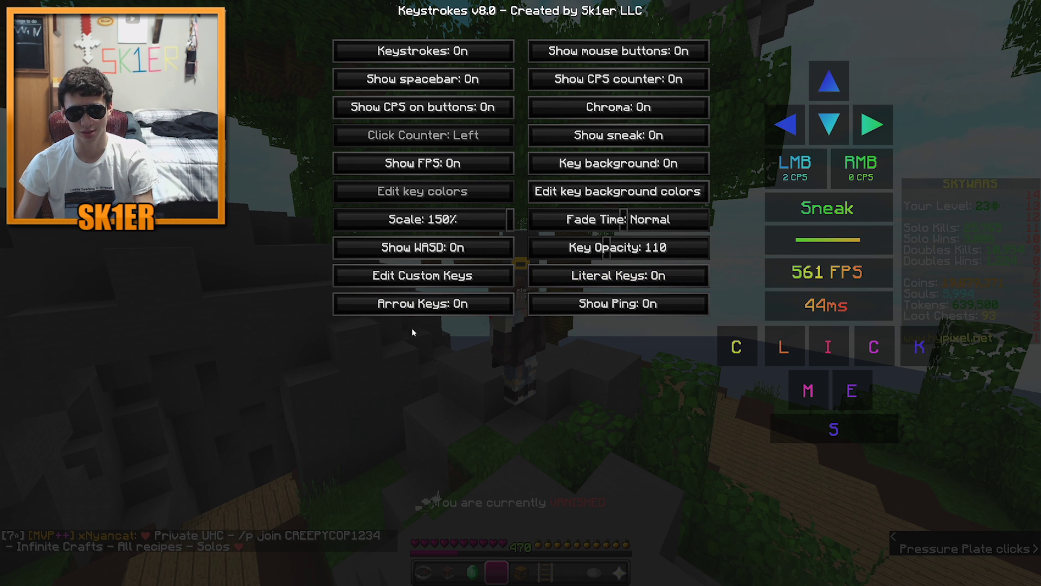
Step: Switch Arrow Keys off and back on to compare letters with arrows, and do the same with Show Ping
click(414, 312)
click(414, 312)
click(415, 310)
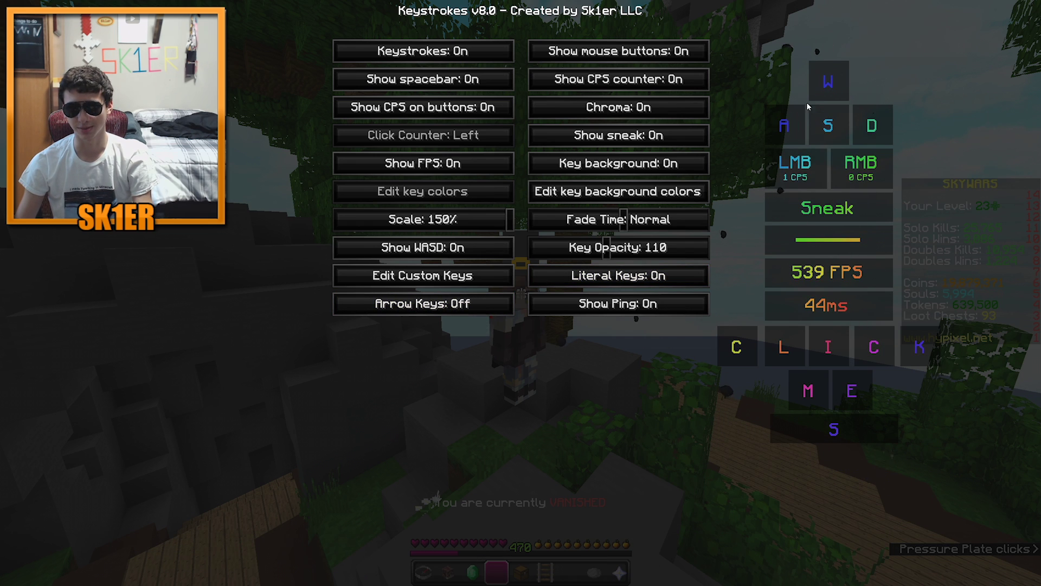
click(478, 301)
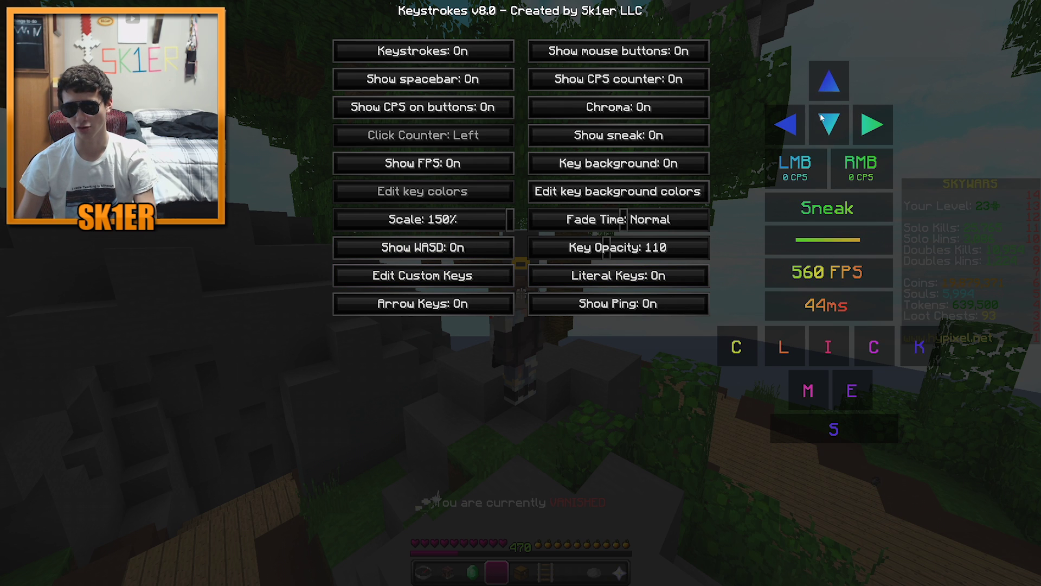
click(615, 314)
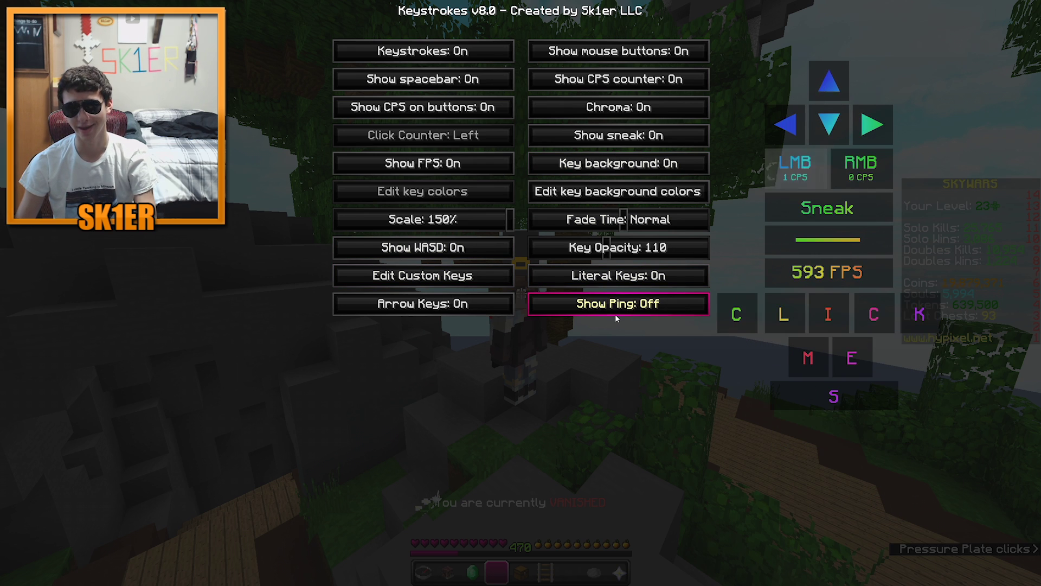
click(614, 310)
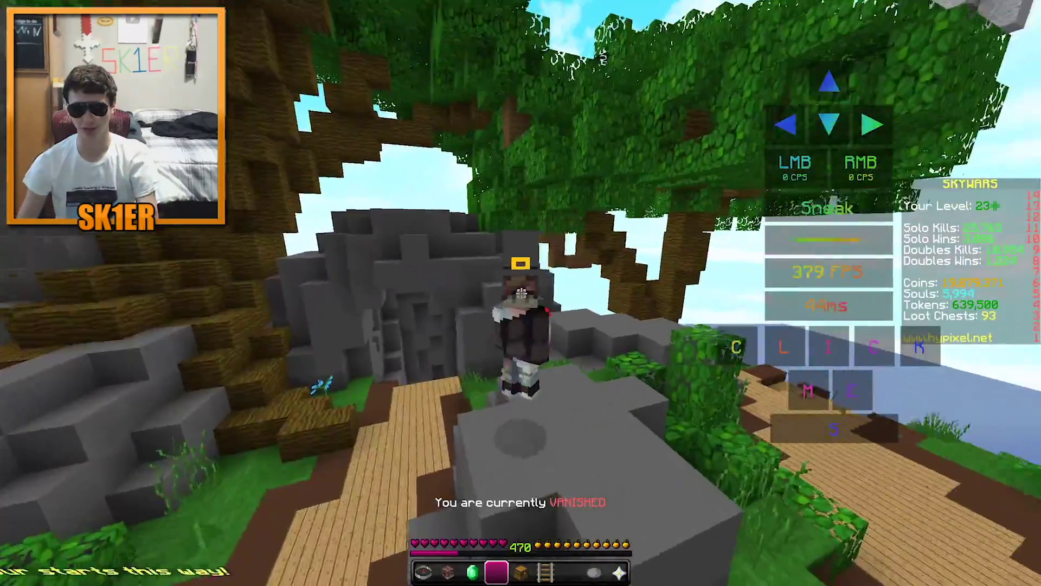
Step: Try the overlay in the game world by sneaking, showing the player list, and zooming in on the character
key(shift)
key(shift)
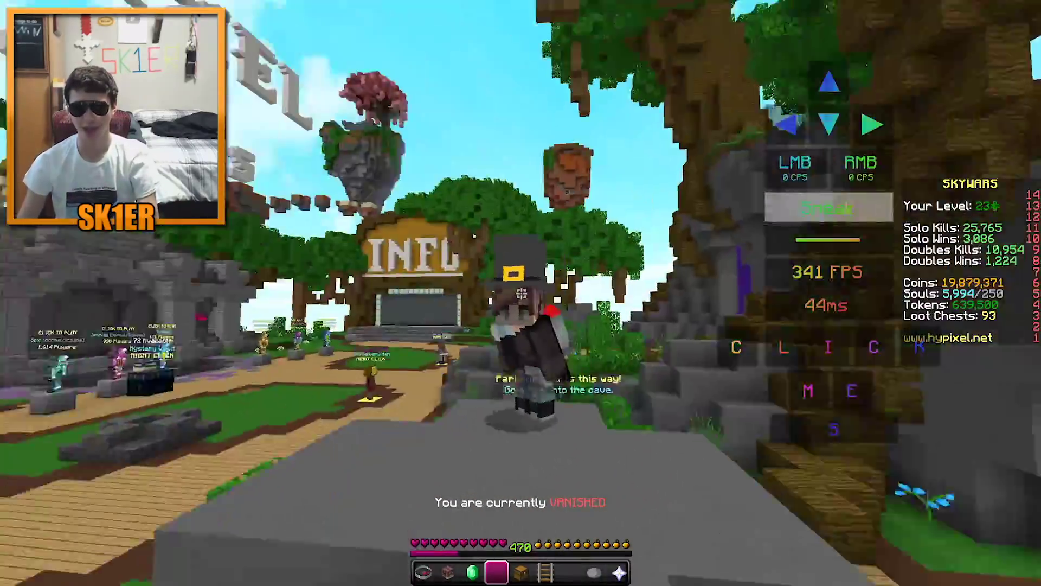
key(Tab)
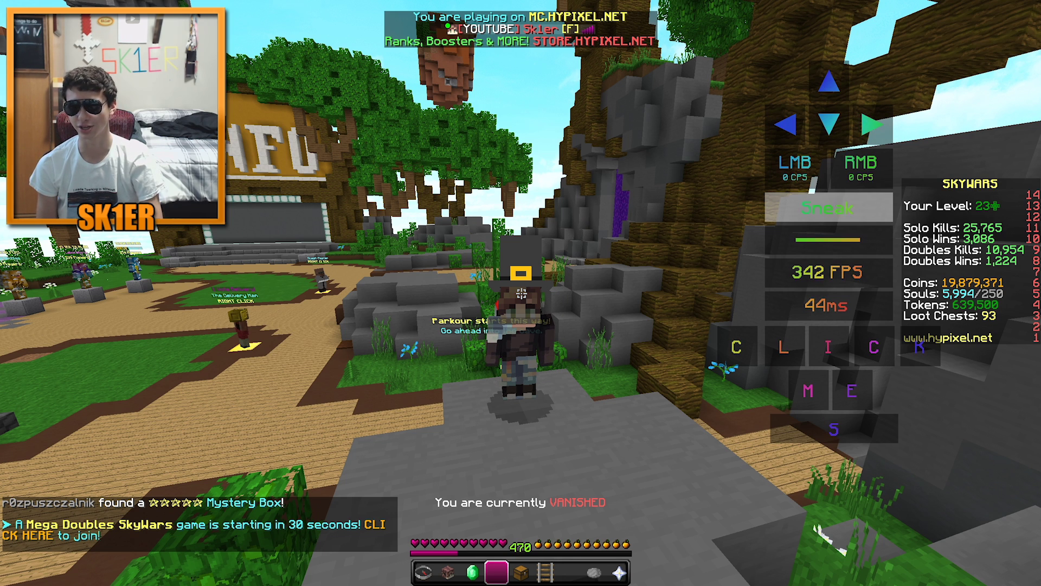
key(c)
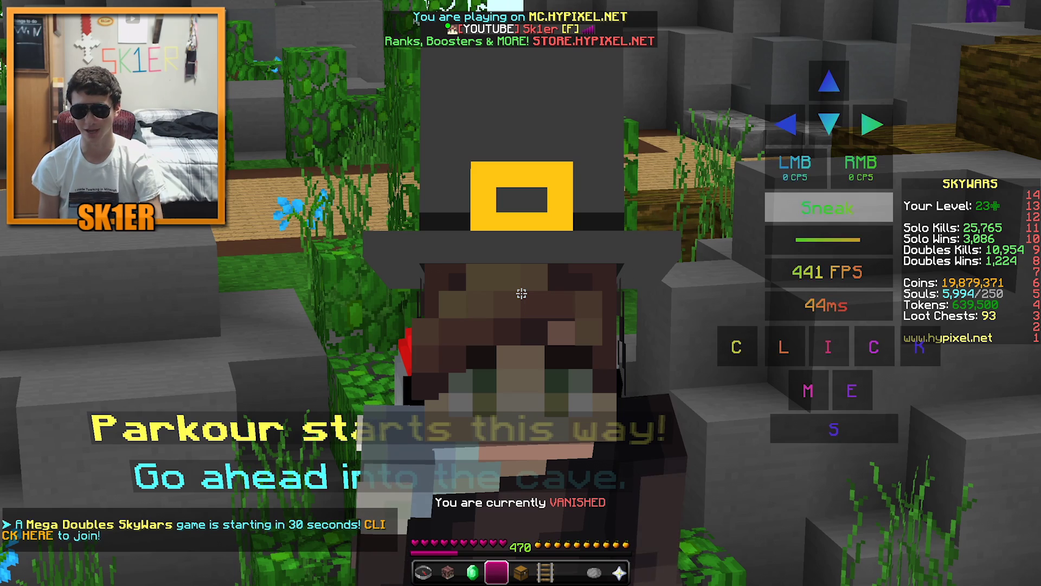
key(a)
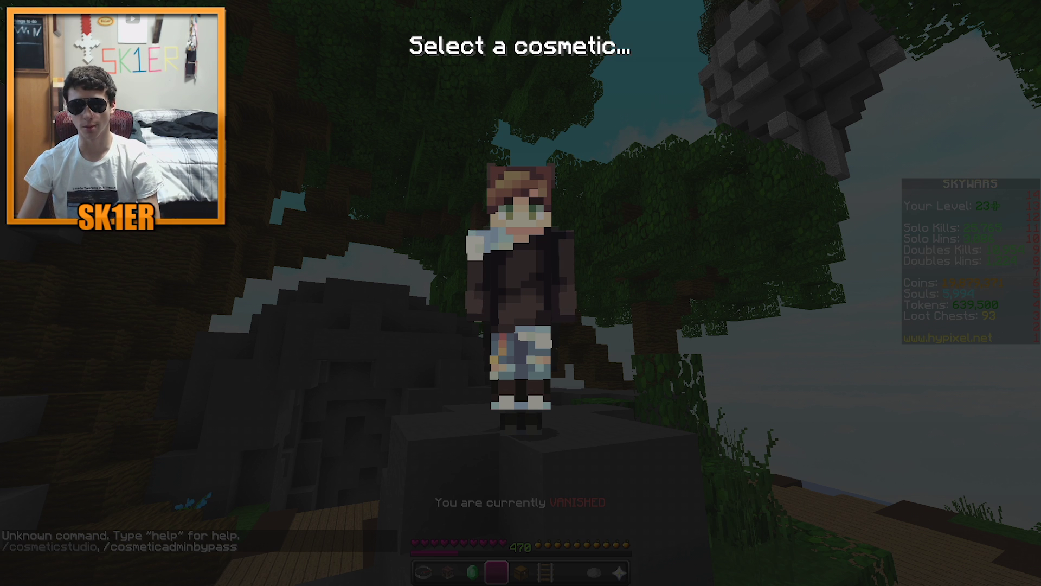
Step: Turn the cosmetic preview to the character's back, open the Custom Cape Gif, and switch to the Nitro Cape preview
click(460, 253)
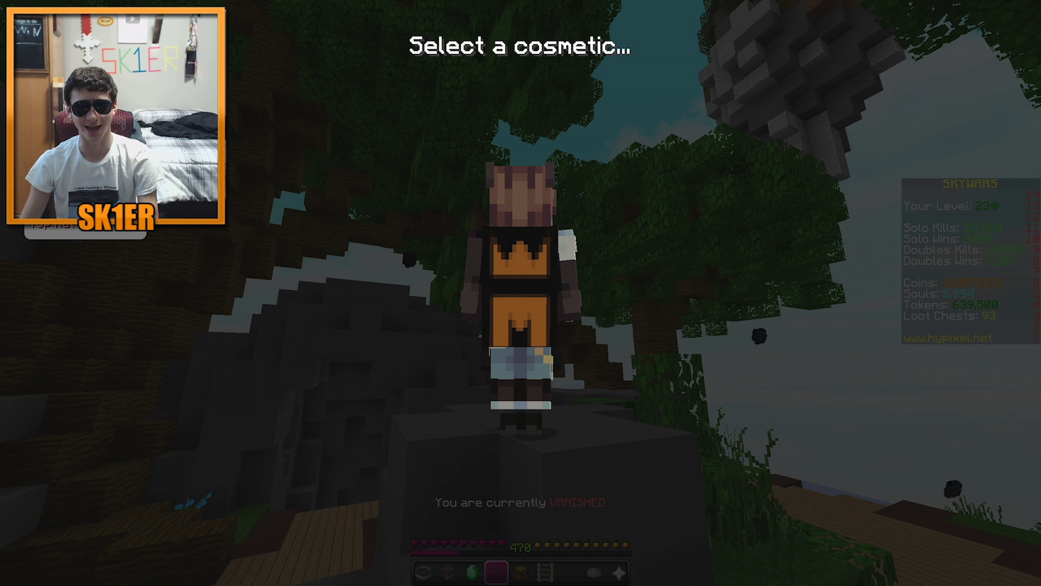
click(554, 291)
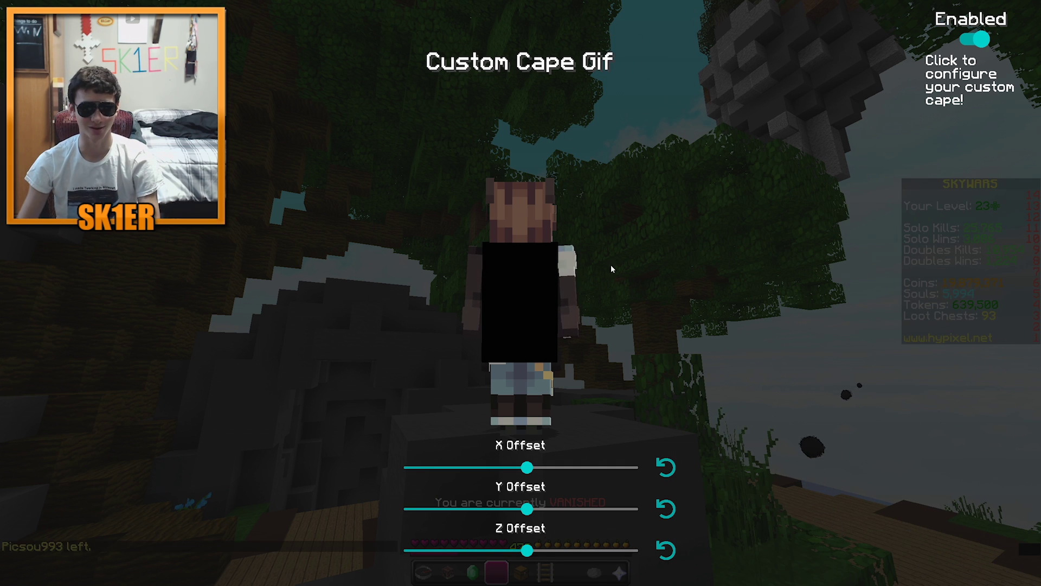
key(Right)
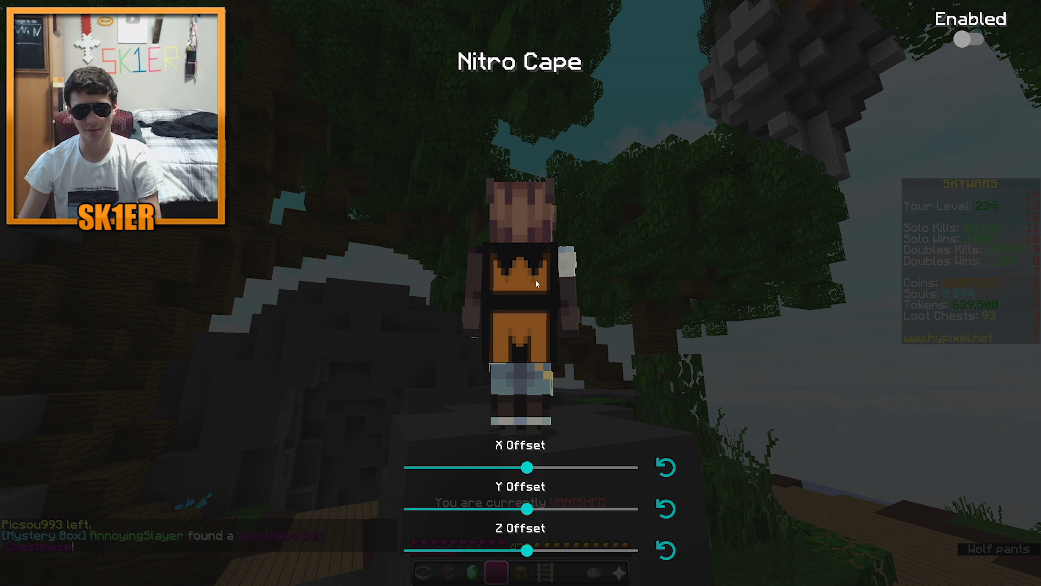
drag(535, 279, 343, 270)
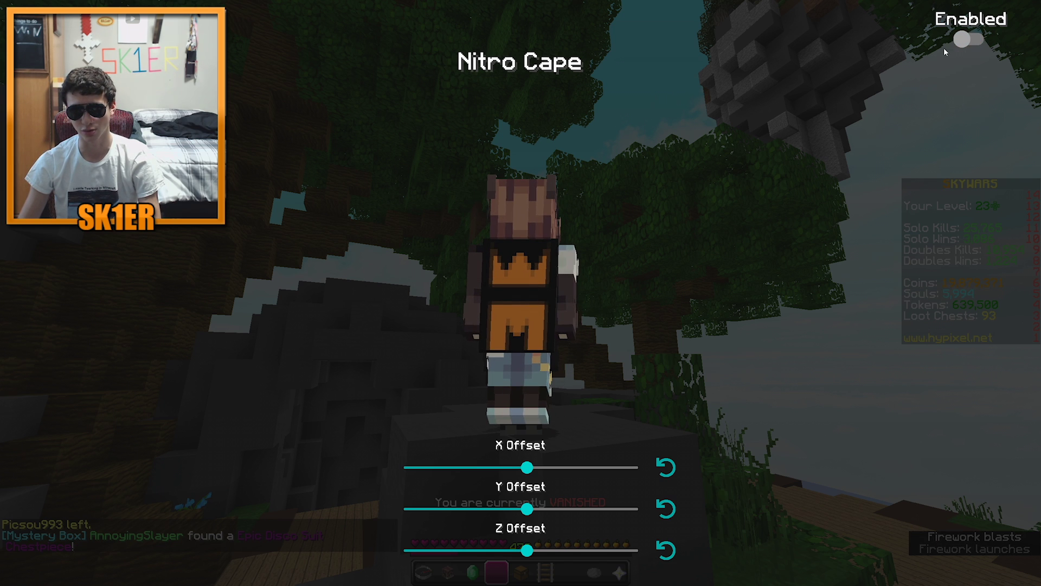
Step: Enable the Nitro Cape, preview the Jetpack cosmetic, and return to the game world
click(968, 39)
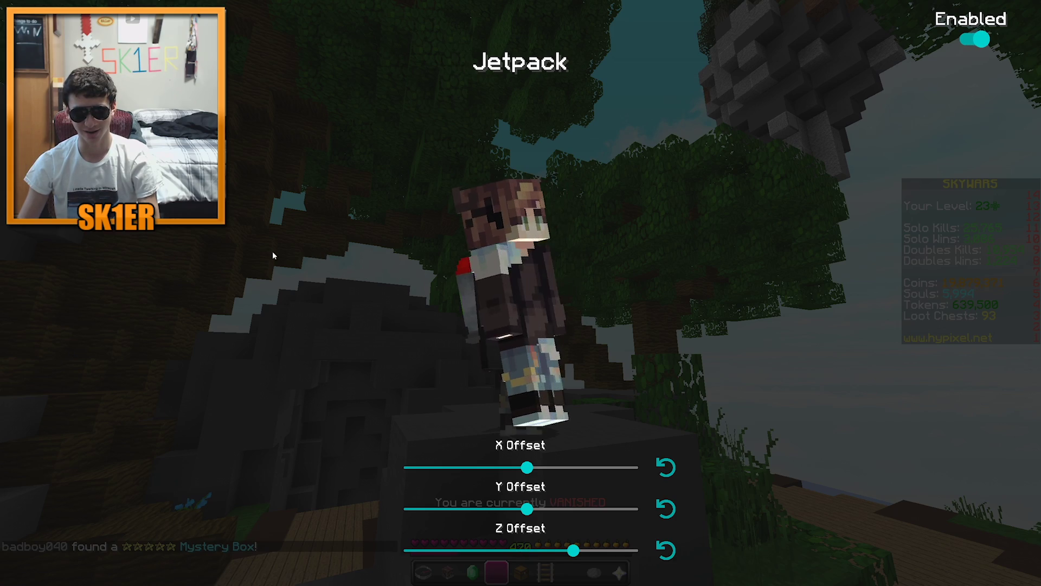
key(Escape)
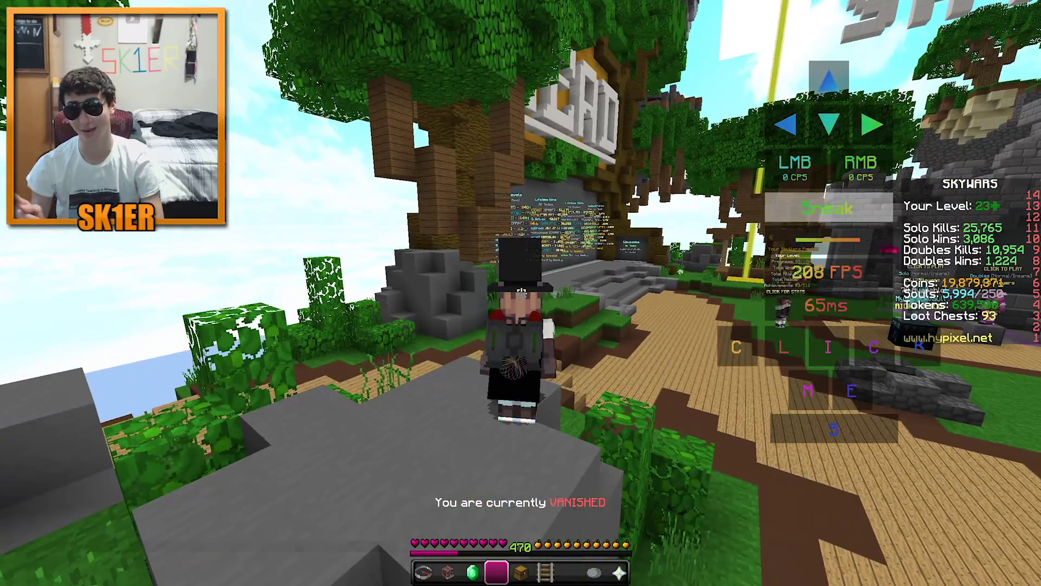
Step: Walk and jump through the lobby in front-facing third-person view with the player list shown, viewing the cosmetics and key overlay
key(w)
key(F5)
key(Tab)
key(space)
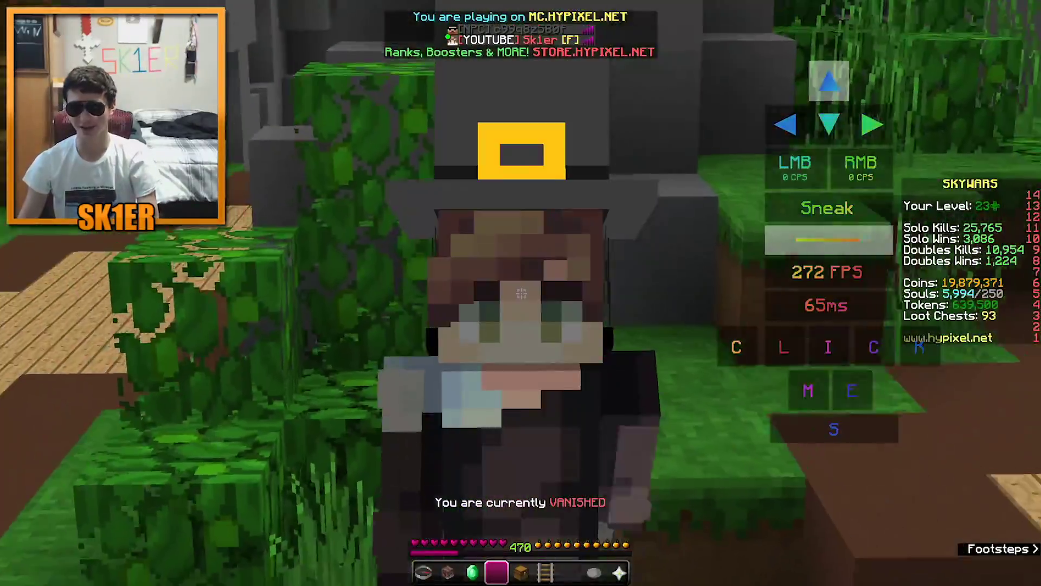
key(w)
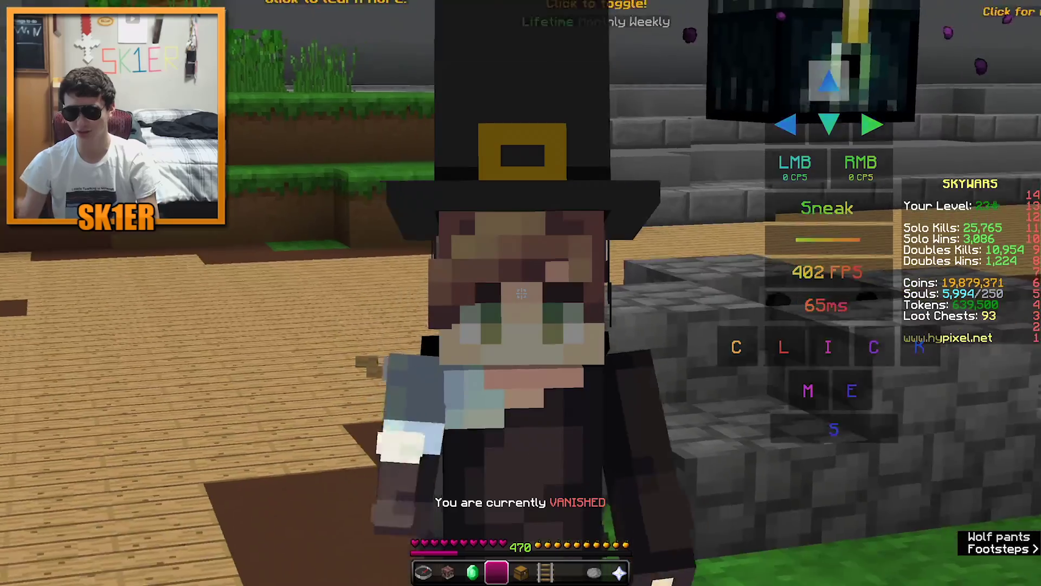
key(w)
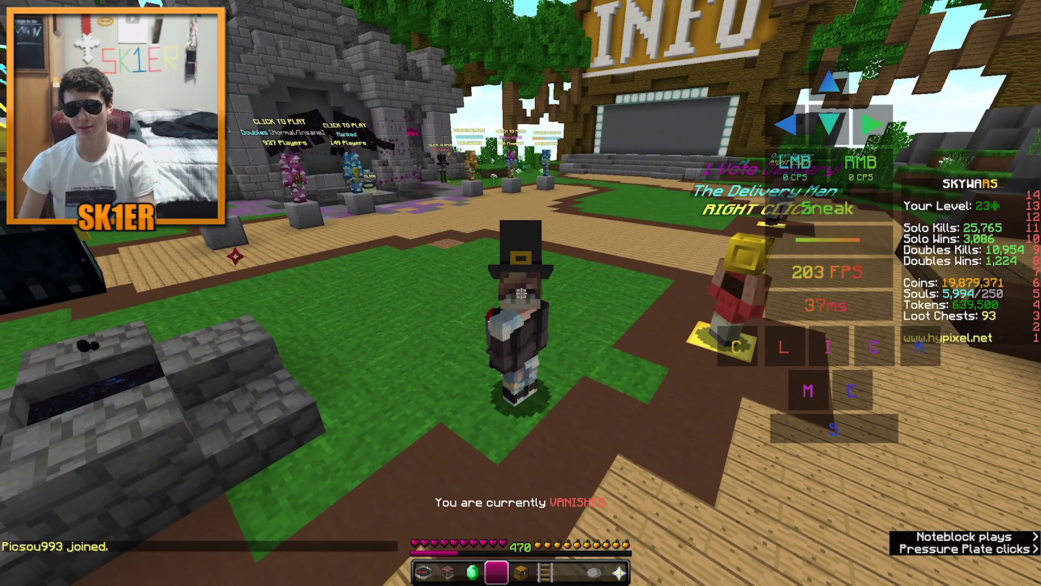
Step: Zoom in on the character and use both mouse buttons repeatedly to try the overlay's LMB and RMB click counters
key(c)
click(521, 294)
click(521, 293)
right_click(521, 294)
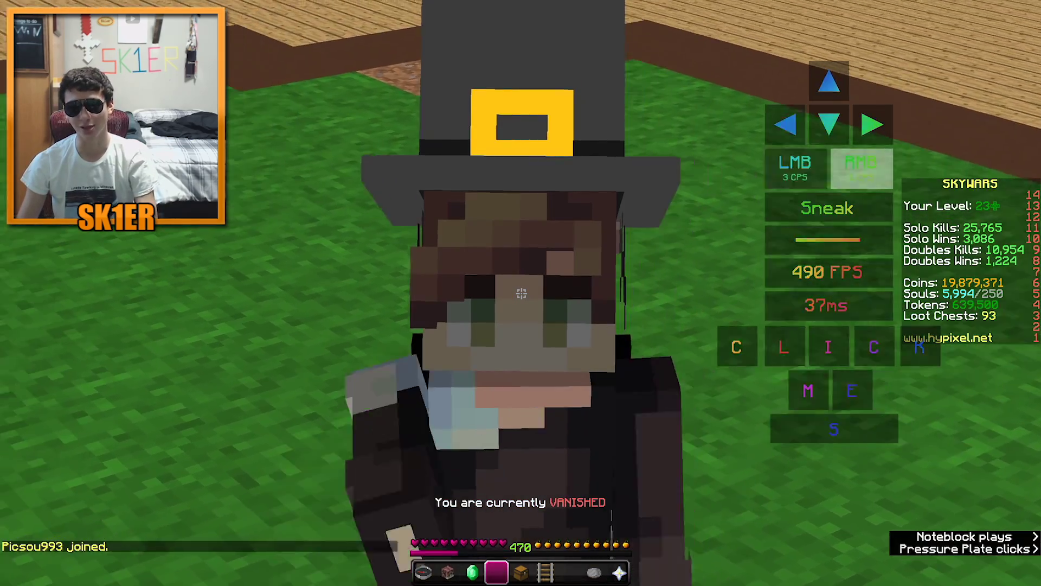
click(522, 293)
right_click(521, 293)
click(521, 294)
right_click(521, 294)
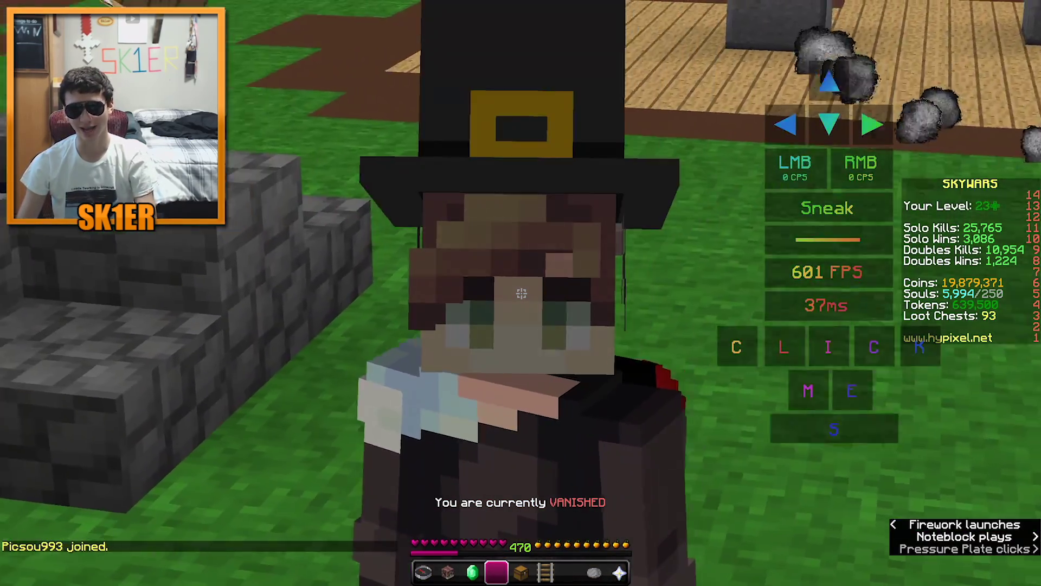
click(521, 294)
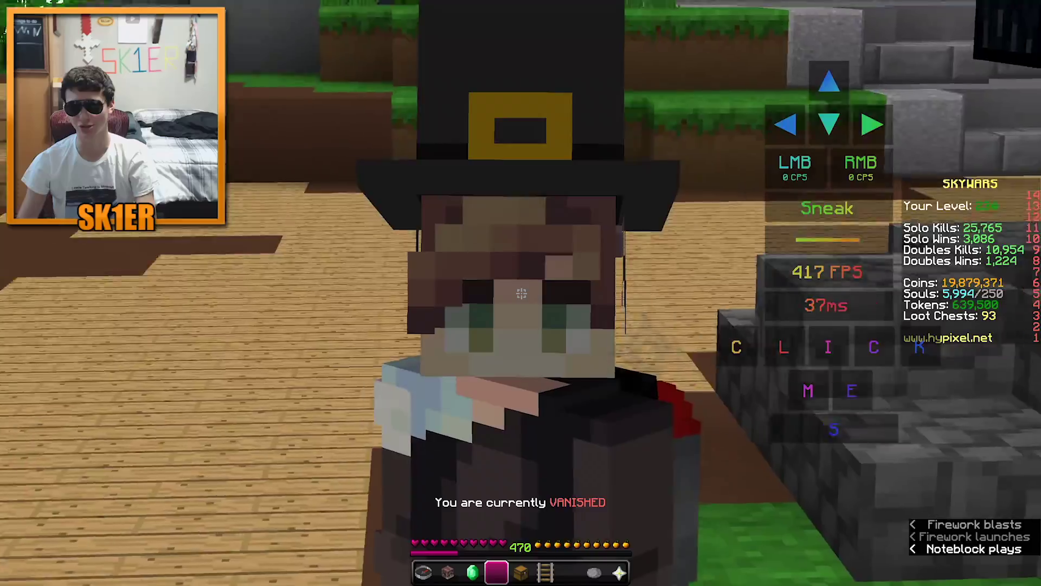